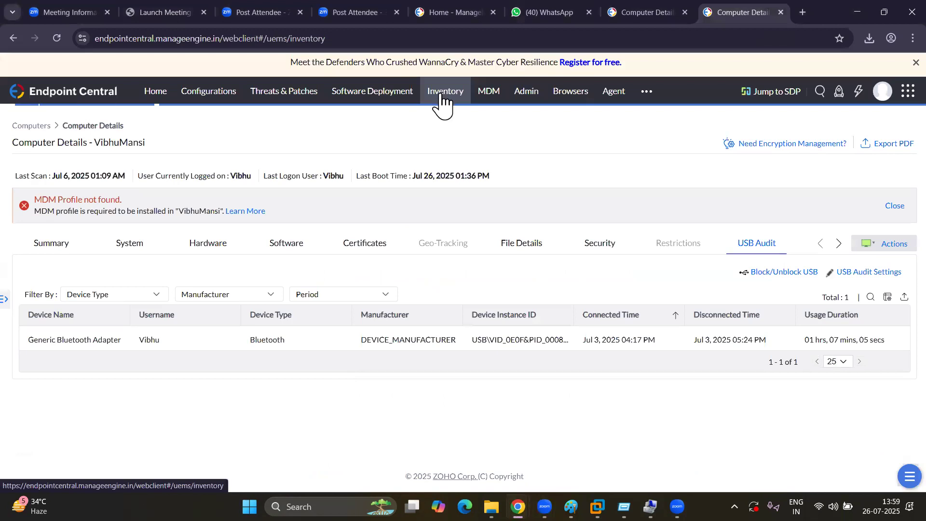
- Close the File Explorer window and review the computer, software and warranty summaries on the Inventory dashboard
left_click(523, 325)
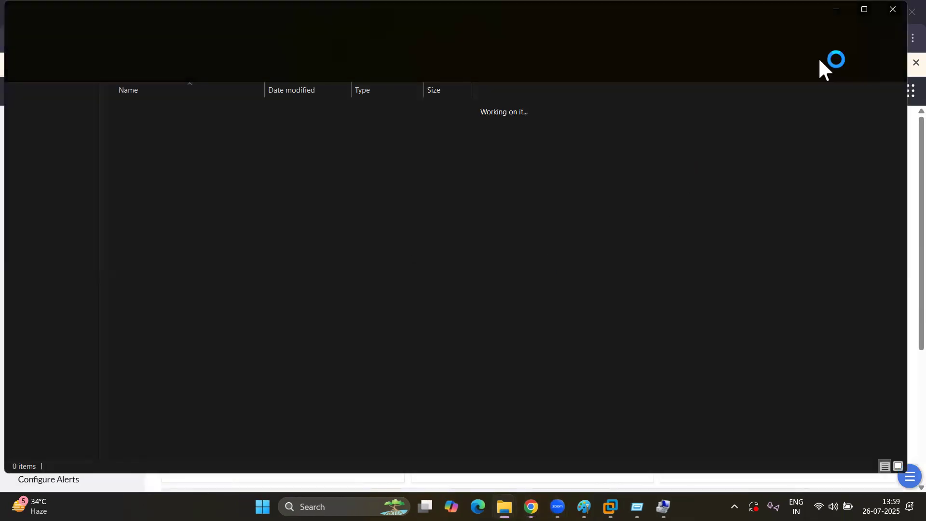
left_click(893, 11)
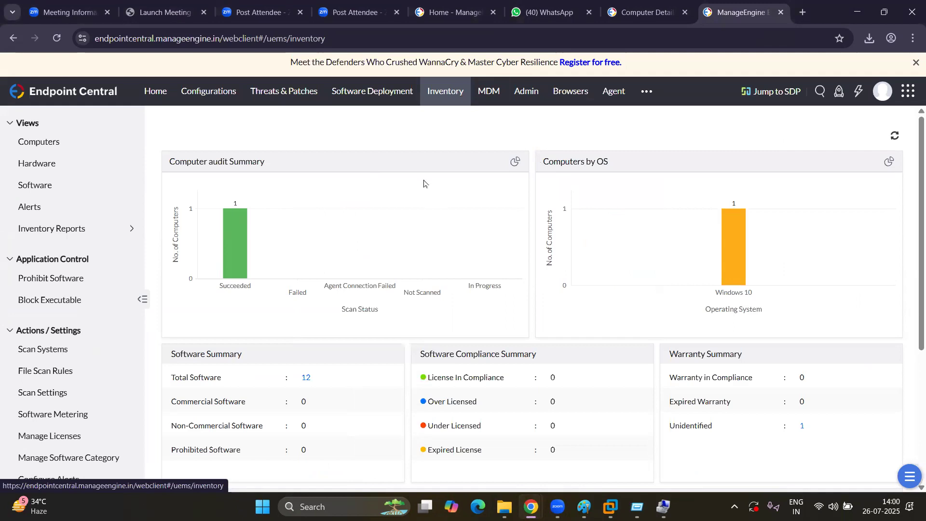
scroll(397, 340, "down", 2)
scroll(396, 340, "down", 1)
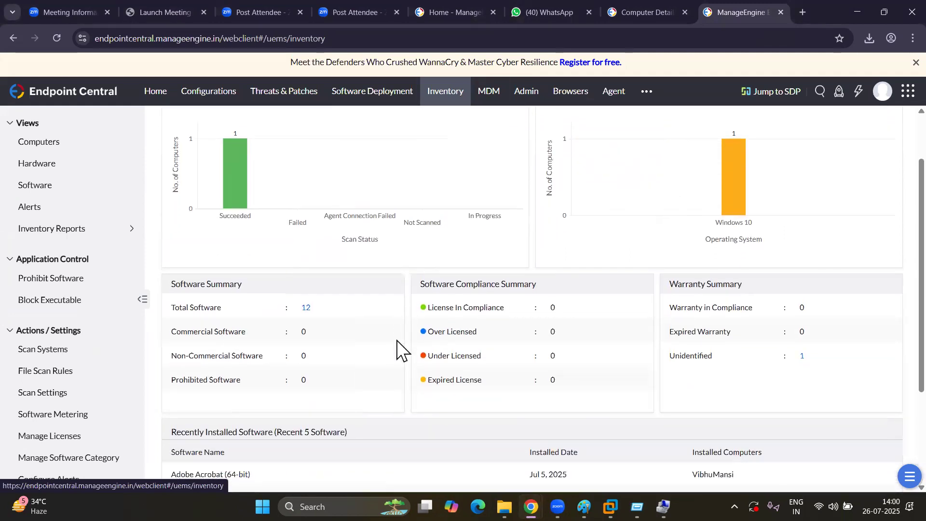
scroll(396, 340, "up", 2)
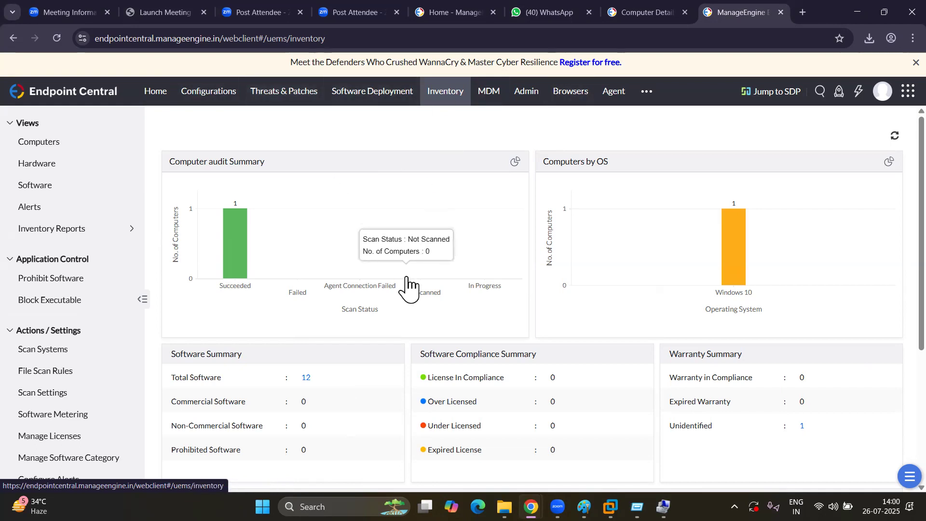
scroll(407, 288, "down", 1)
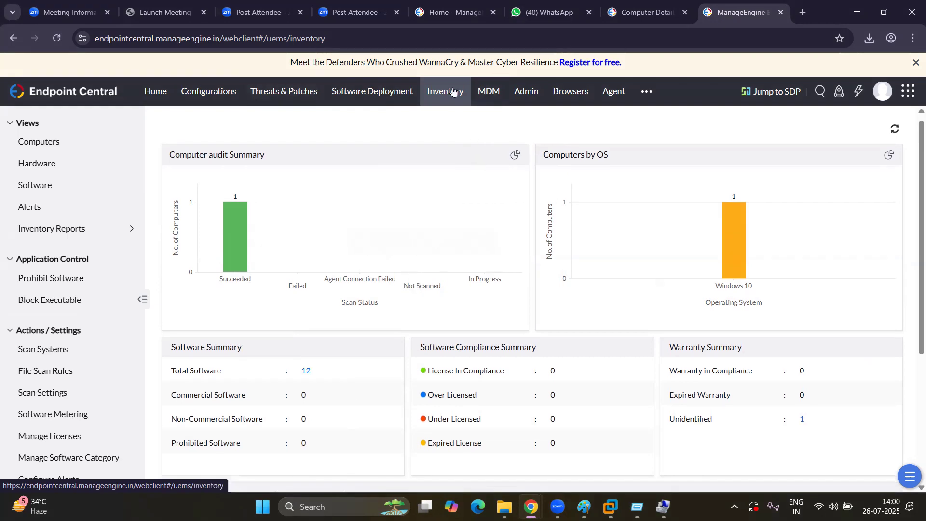
- Open the Computers view of the inventory and examine all detail columns of the scanned Windows 10 computer
left_click(43, 145)
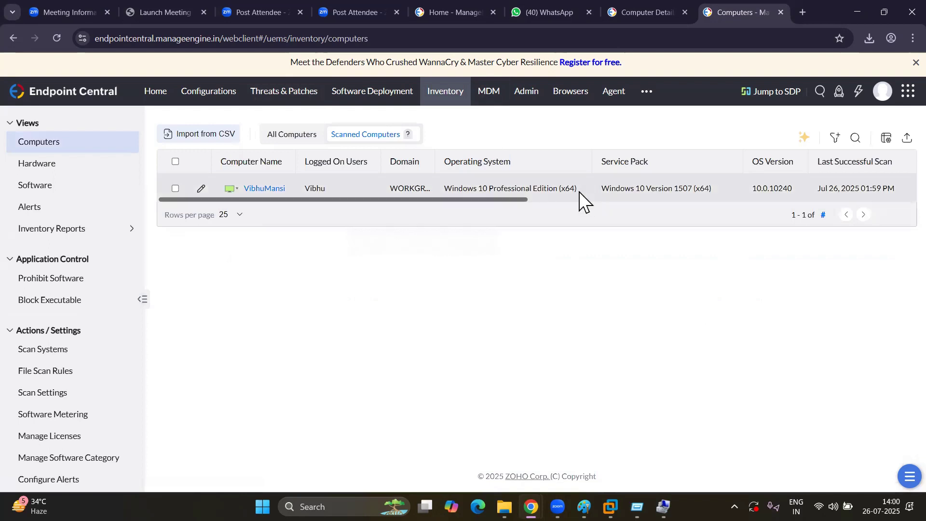
left_click_drag(382, 199, 584, 207)
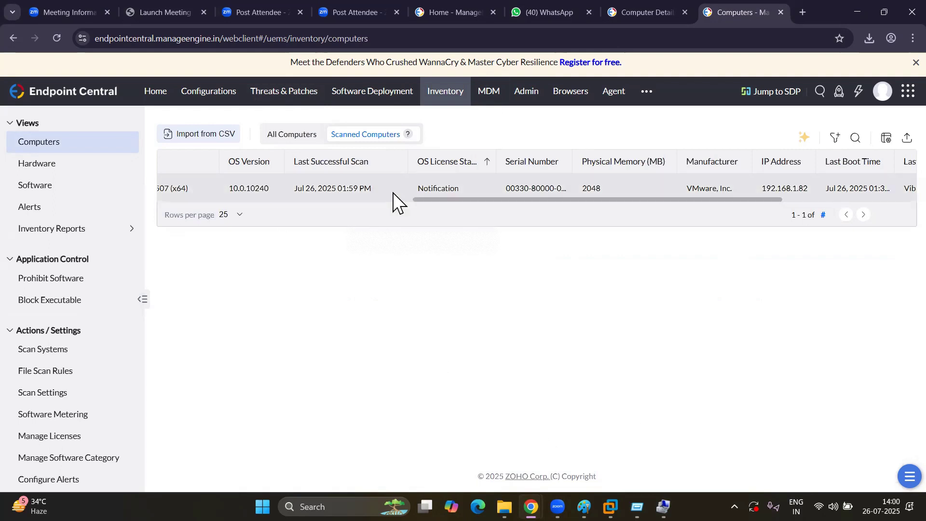
scroll(392, 193, "left", 4)
scroll(296, 195, "left", 5)
- Try to open a System Manager Command Prompt session on the scanned computer, and close the session page
mouse_move(233, 192)
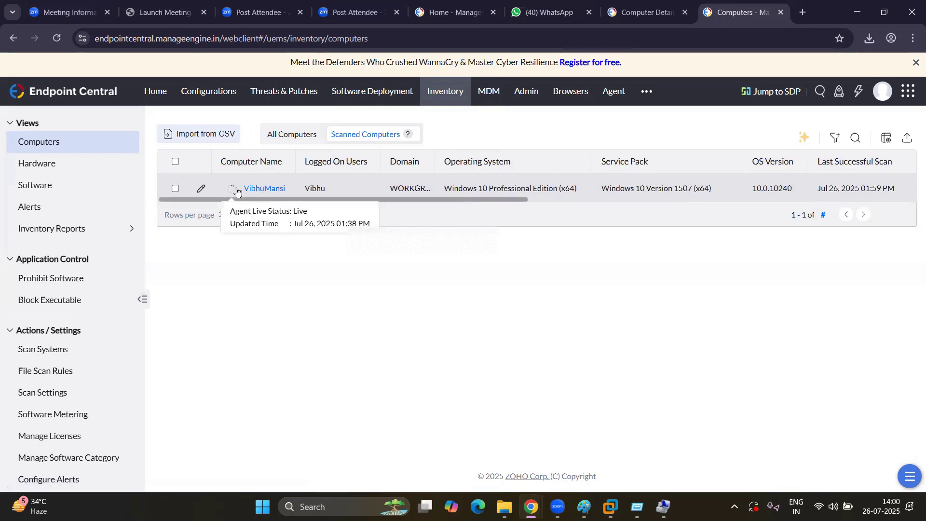
left_click(232, 190)
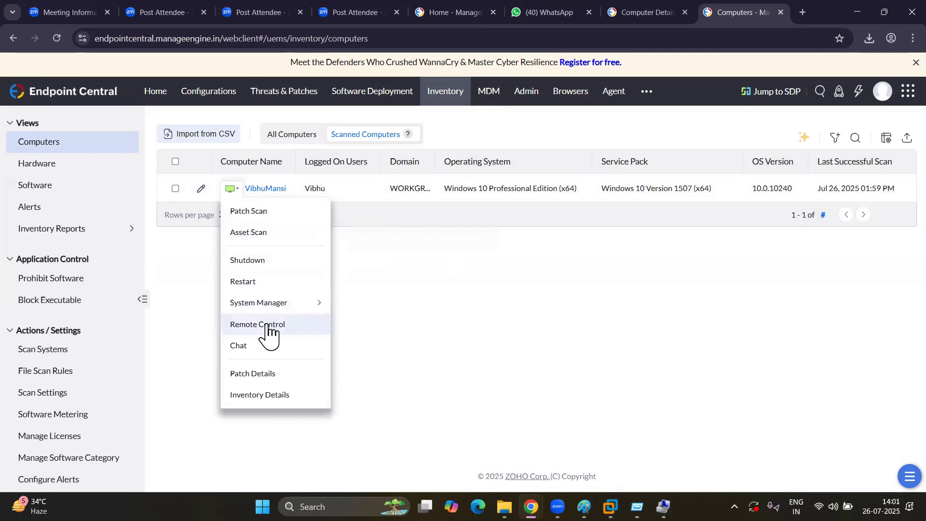
mouse_move(268, 306)
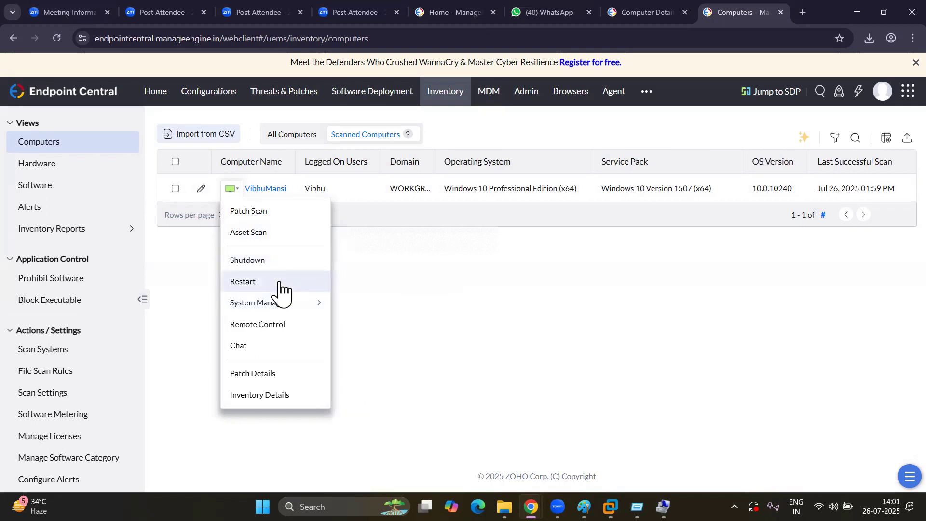
mouse_move(307, 309)
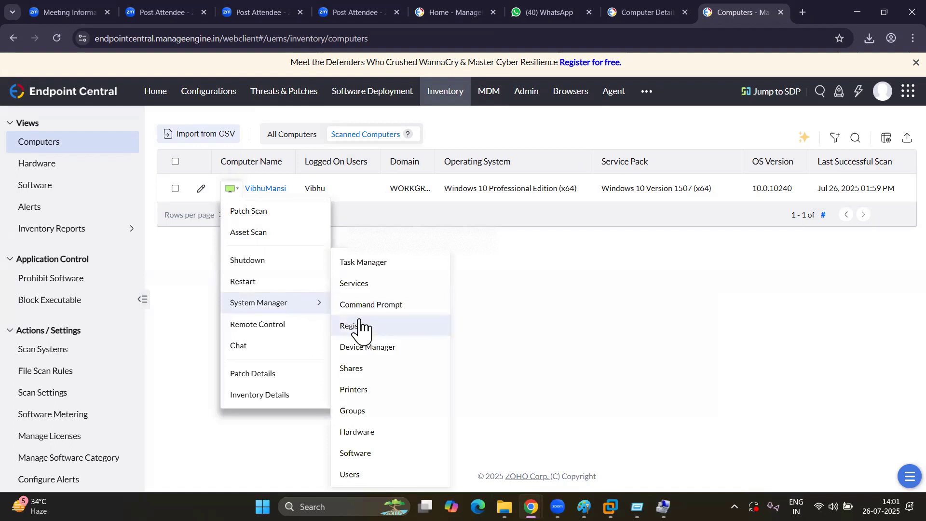
left_click(370, 306)
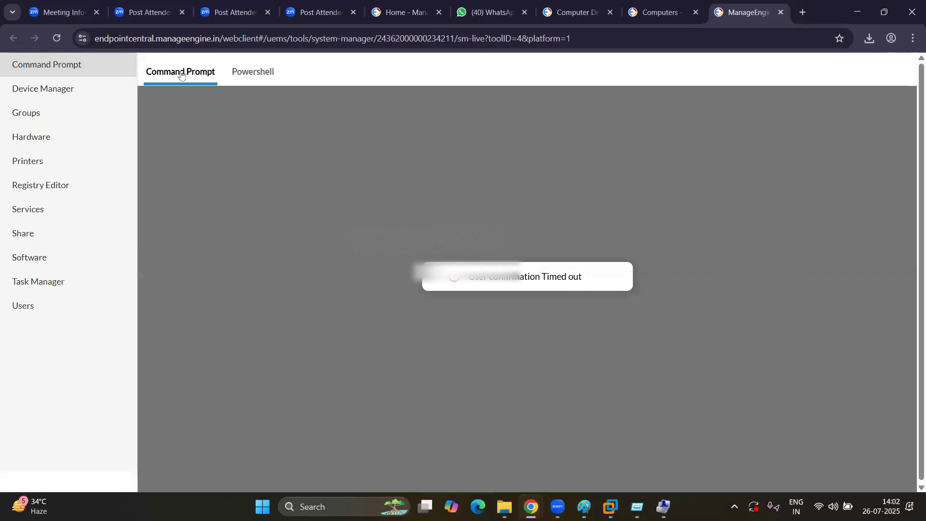
left_click(780, 12)
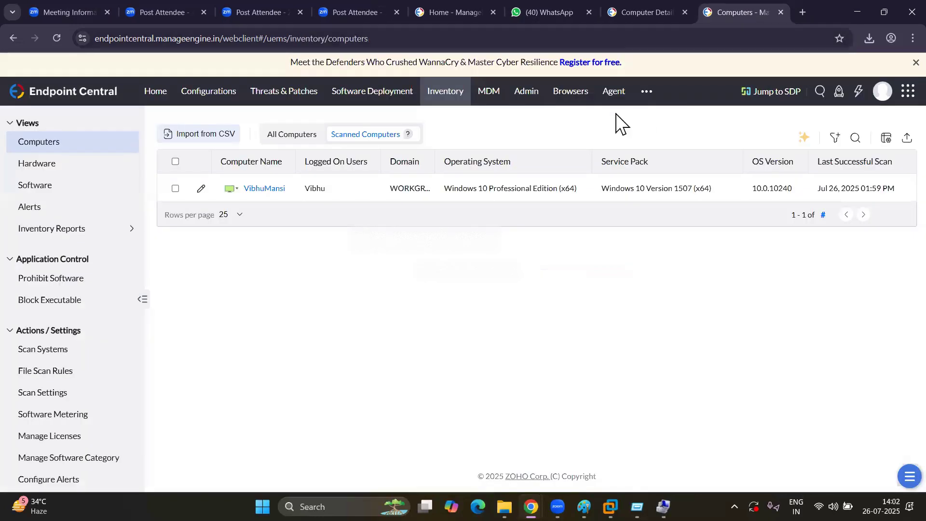
- Start a System Manager Command Prompt session on the scanned computer and grant the terminal access request in its VMware Workstation virtual machine
left_click(238, 189)
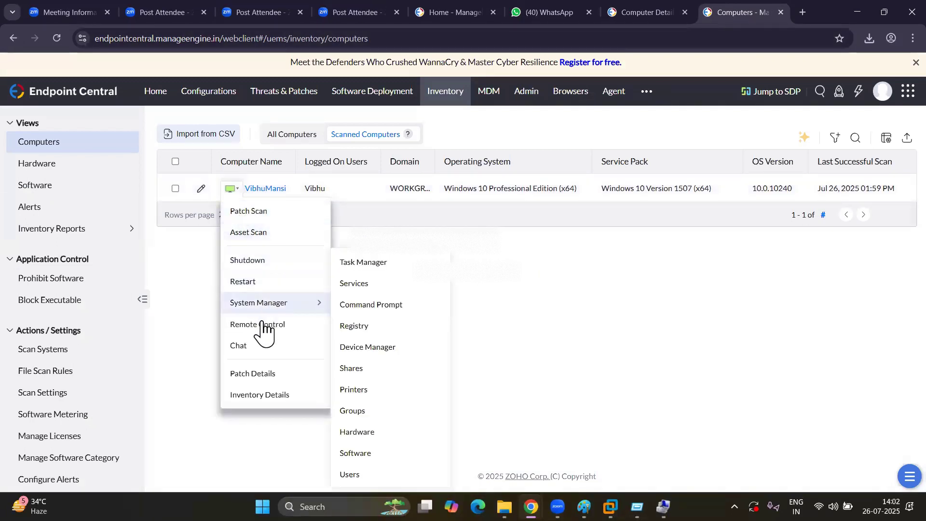
left_click(376, 304)
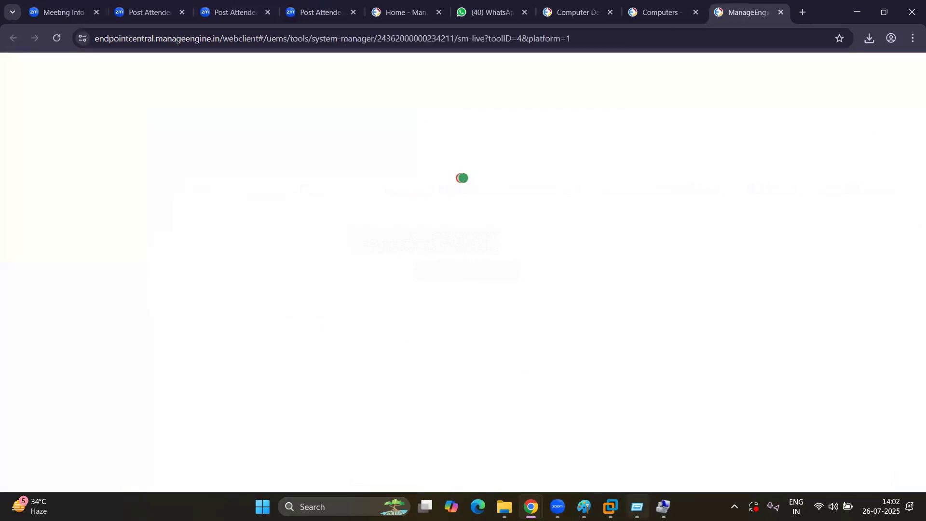
left_click(610, 506)
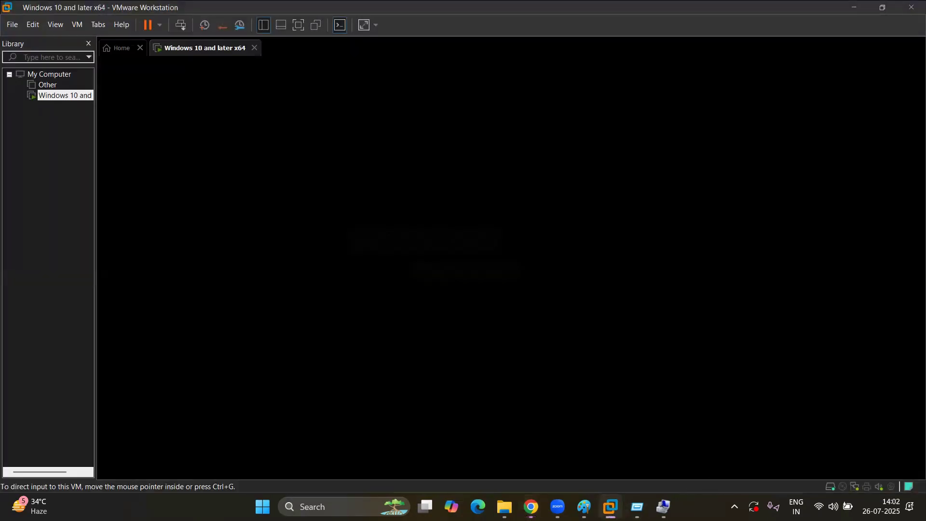
mouse_move(611, 507)
left_click(681, 426)
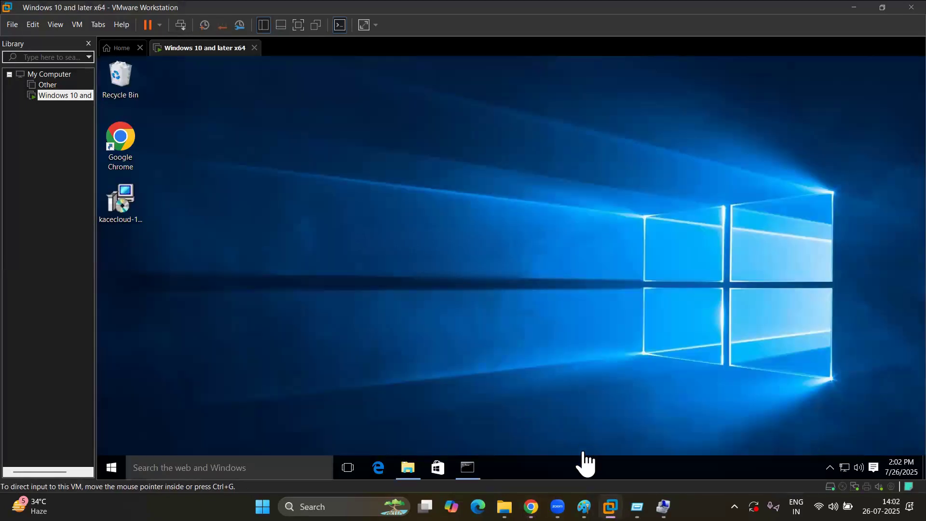
mouse_move(530, 506)
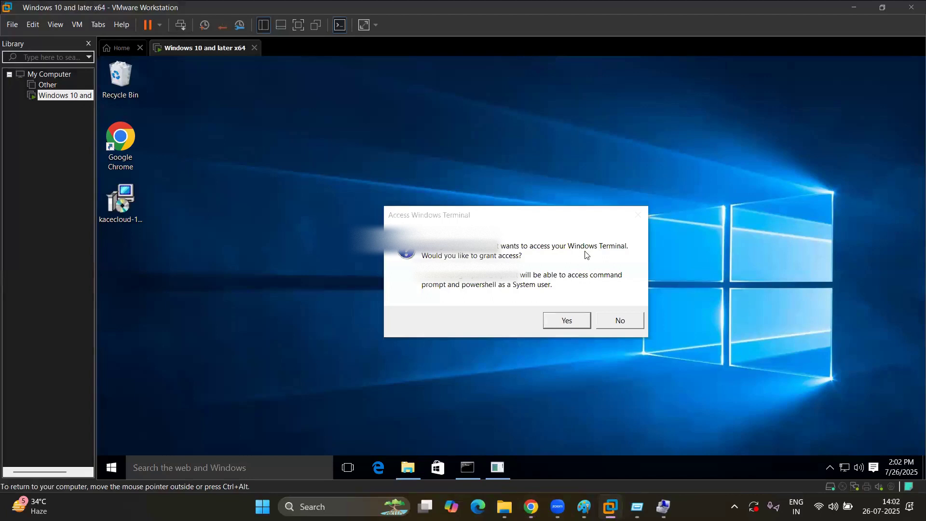
left_click(568, 324)
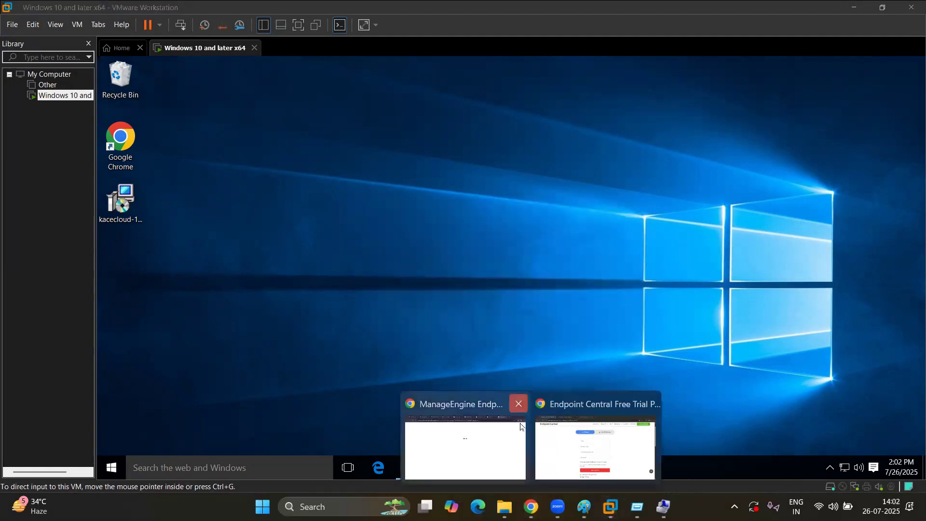
- Switch back to Chrome and run hostname and time in the remote Command Prompt, answering the new-time prompt with Exit
left_click(465, 439)
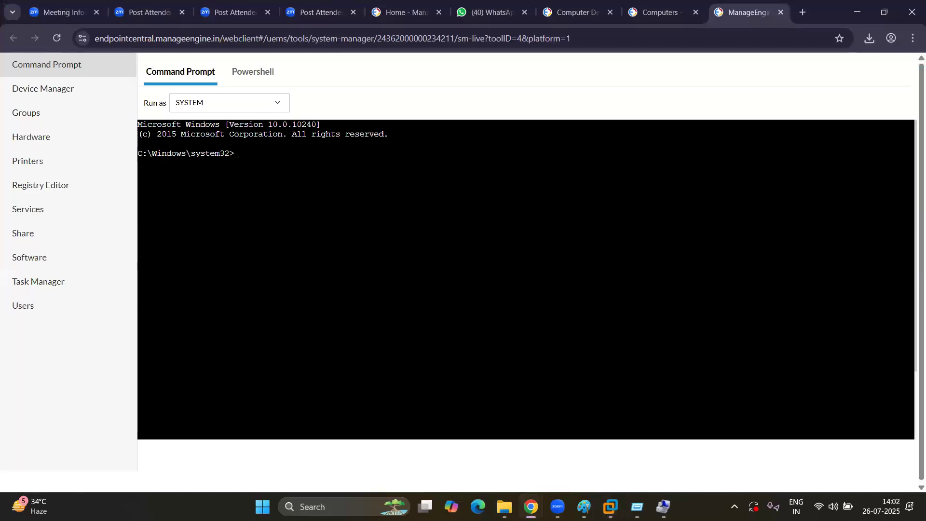
type("hostname")
key("Return")
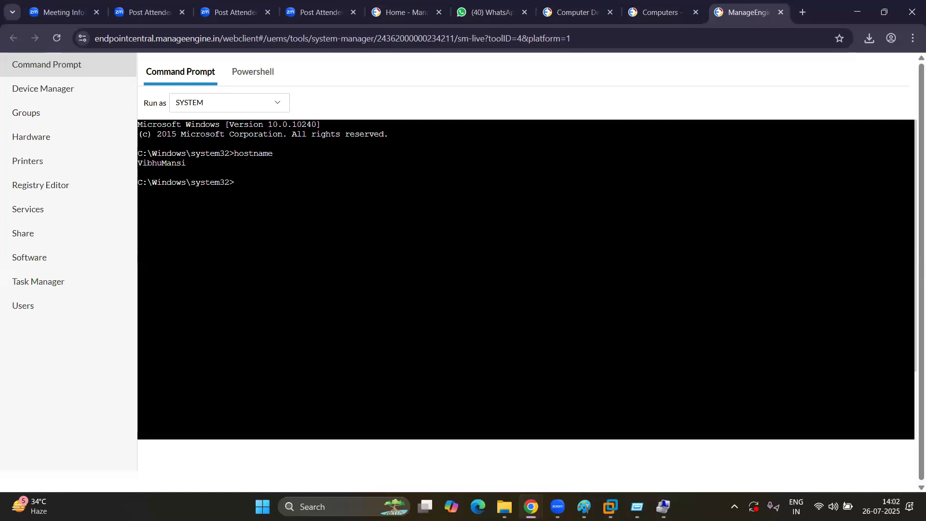
type("time")
key("Return")
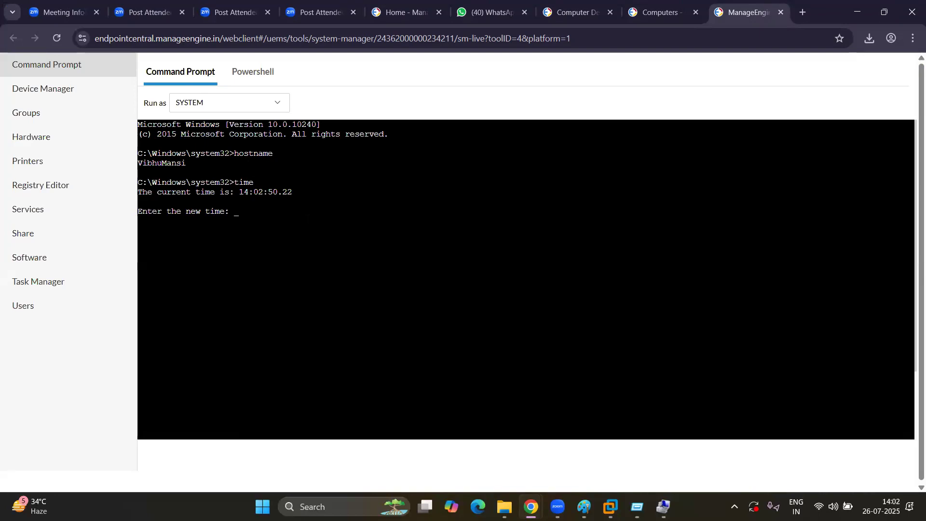
type("Exit")
key("Return")
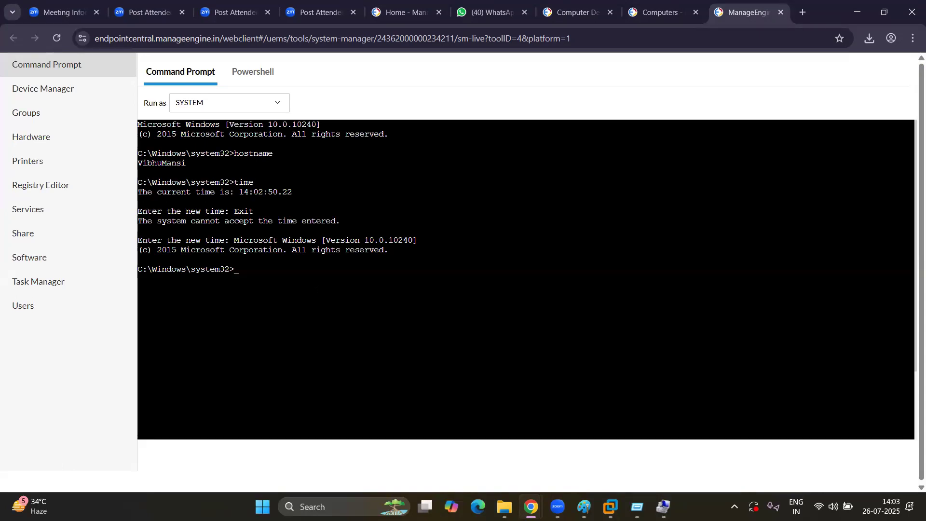
- View the remote PowerShell console and its Run as user choices, keeping SYSTEM, and return to the Command Prompt console
left_click(255, 75)
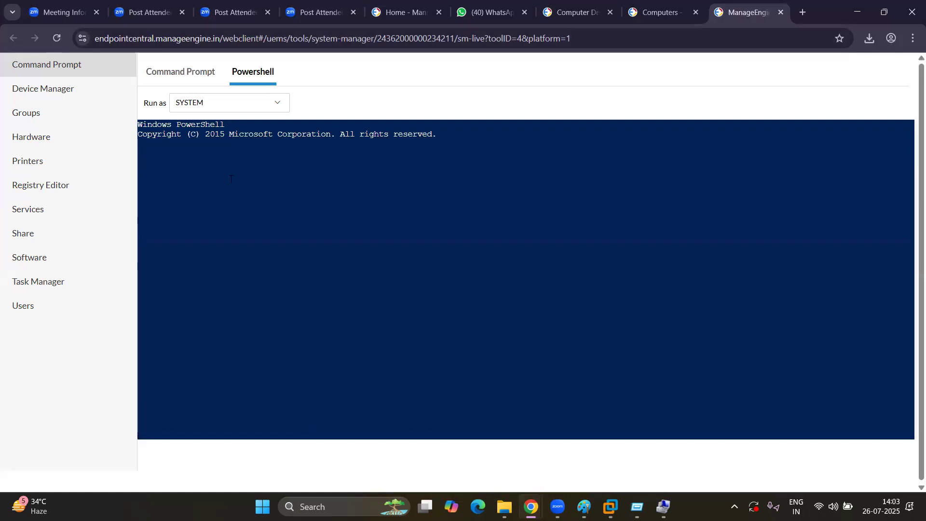
double_click(214, 176)
left_click(233, 111)
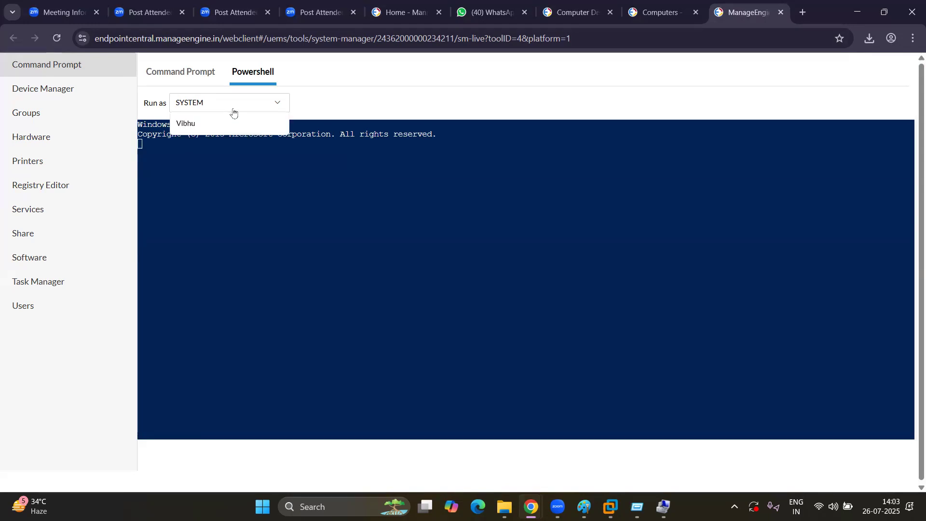
left_click(200, 105)
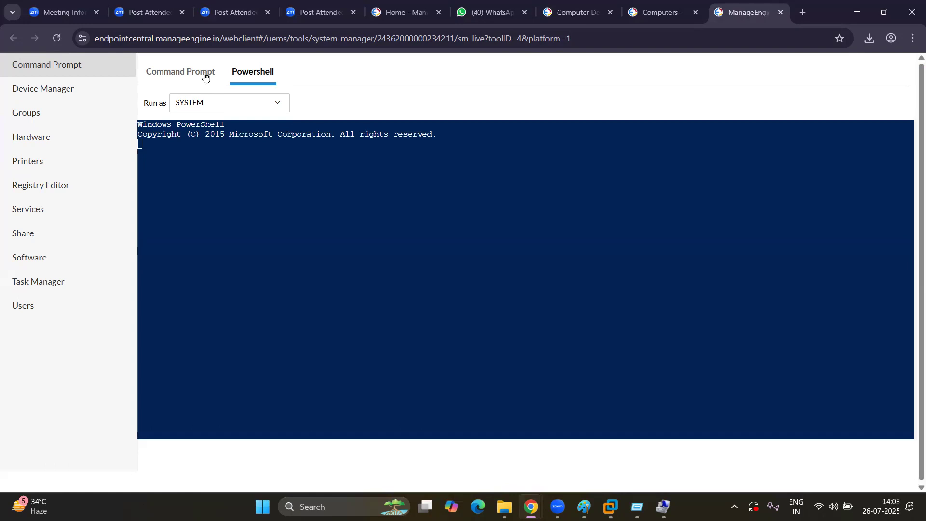
left_click(204, 77)
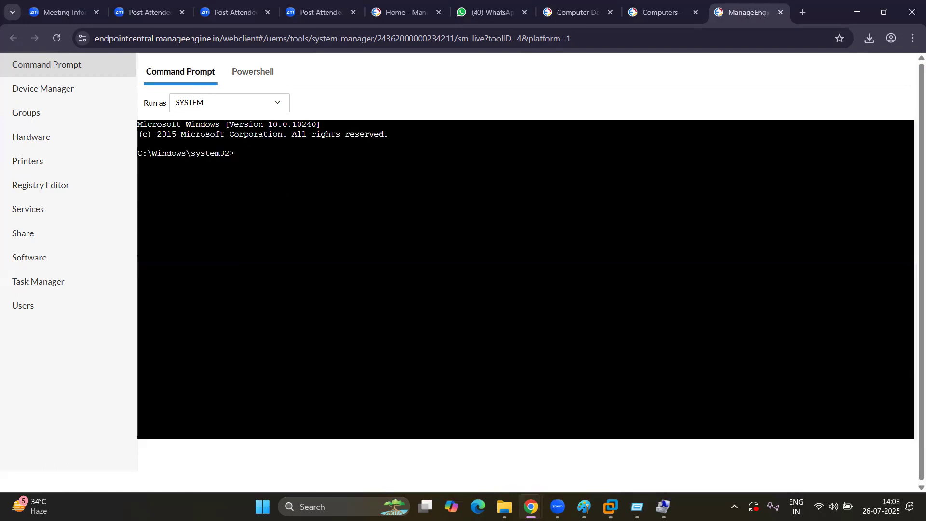
- Close the remote Command Prompt session page to return to the scanned computers list
mouse_move(667, 502)
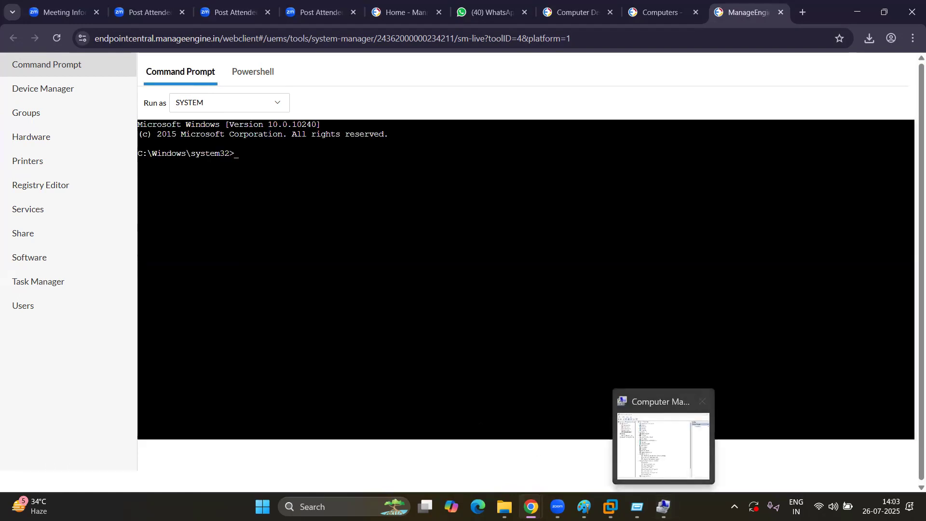
mouse_move(610, 506)
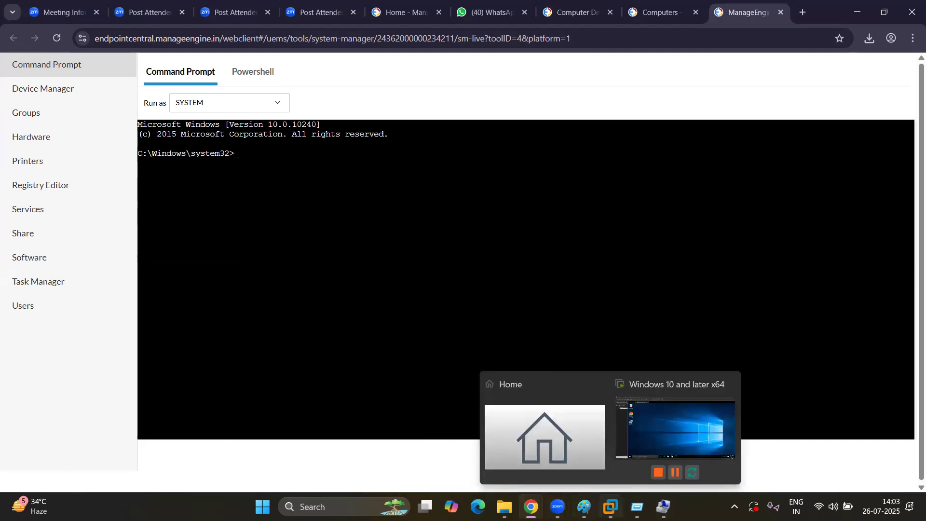
mouse_move(531, 506)
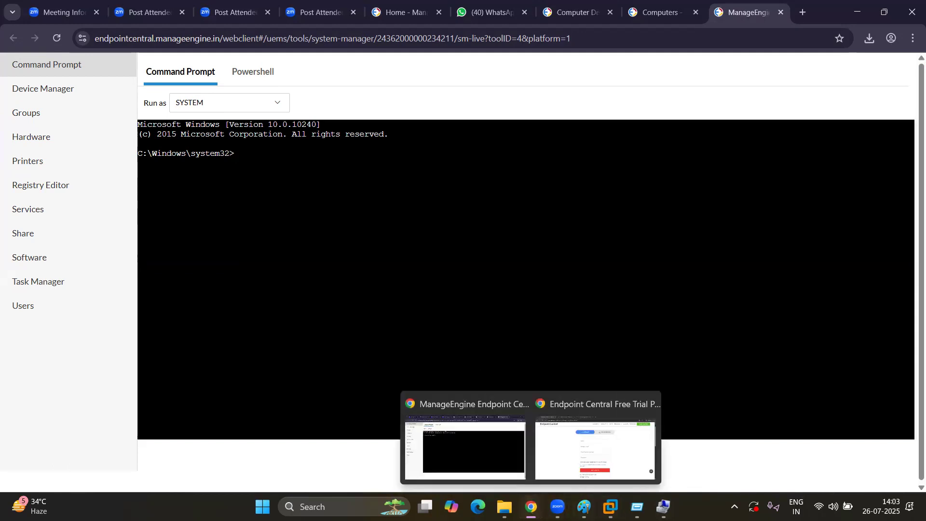
left_click(494, 452)
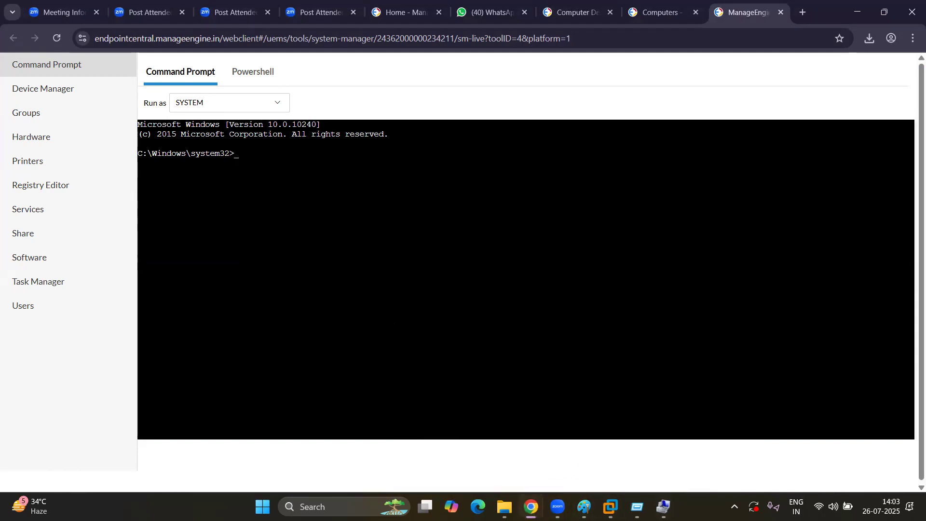
left_click(780, 12)
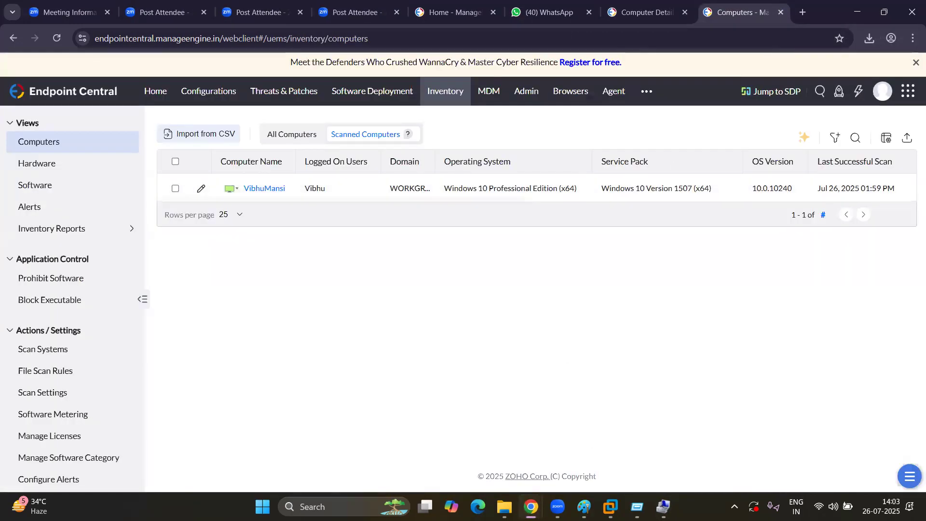
- Check the Windows 10 virtual machine's desktop in VMware Workstation, and return to the scanned computers list in Chrome
left_click(610, 506)
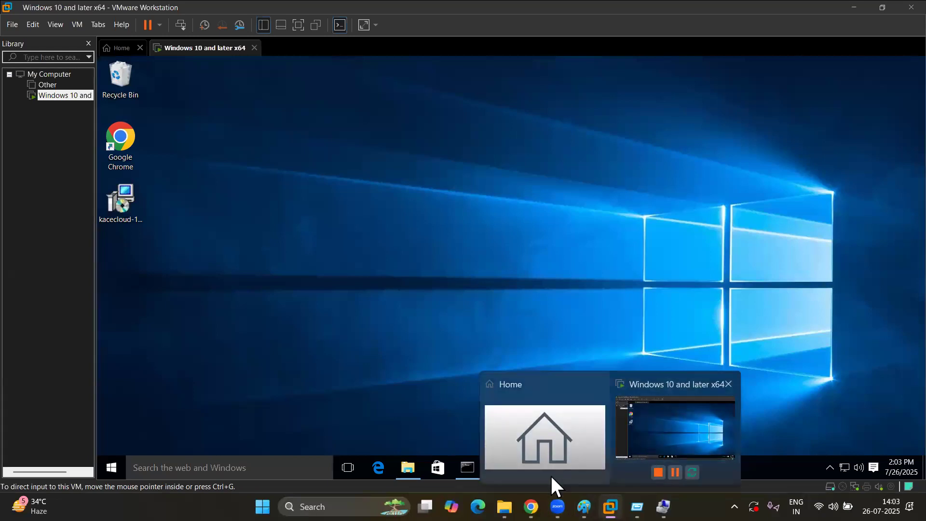
mouse_move(531, 506)
left_click(457, 465)
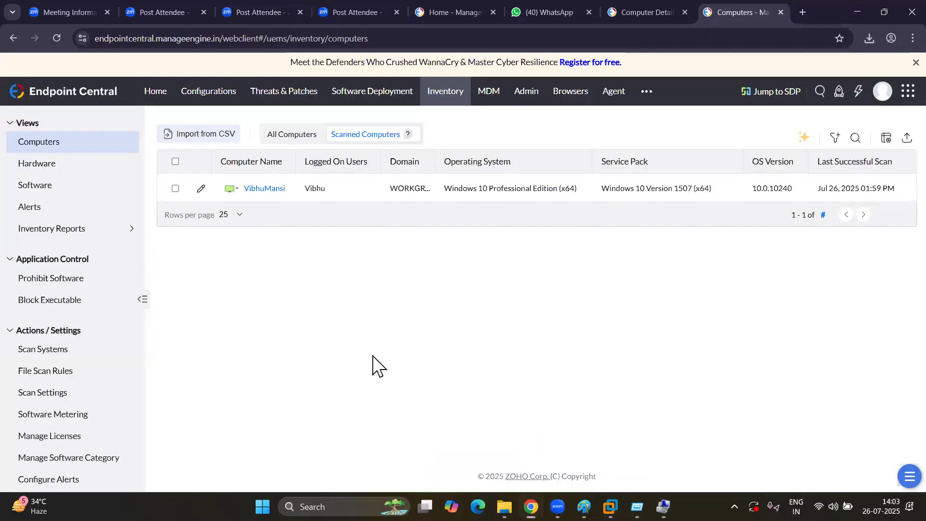
- Start a Chat session with the scanned computer from its action list and send the message "hi"
left_click(239, 189)
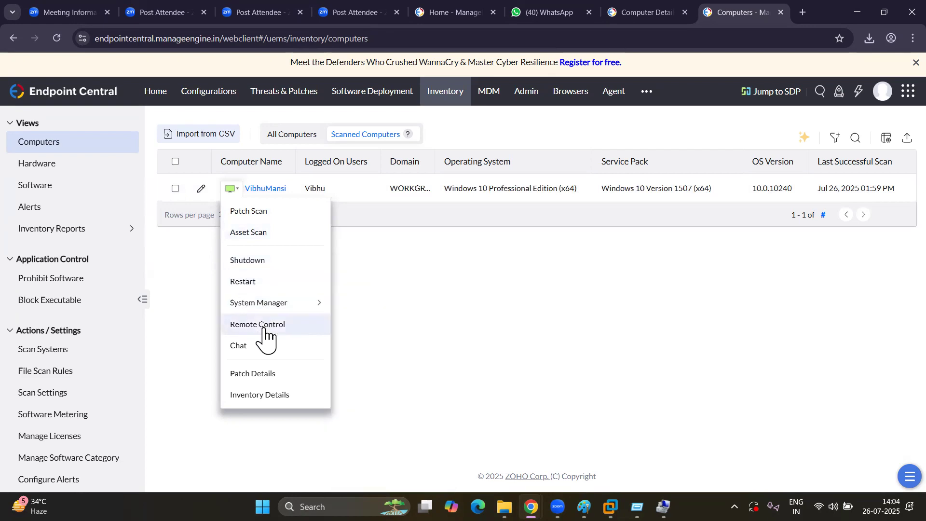
left_click(247, 348)
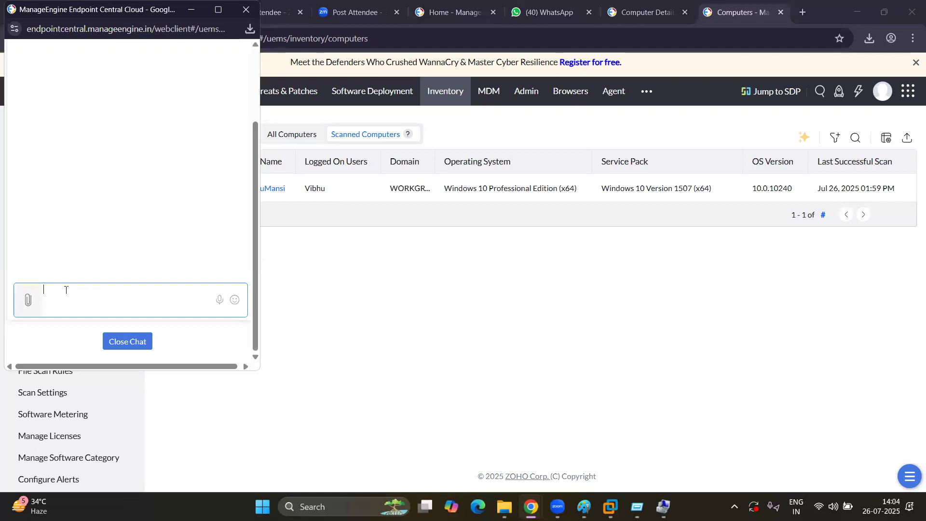
type("i")
key("Return")
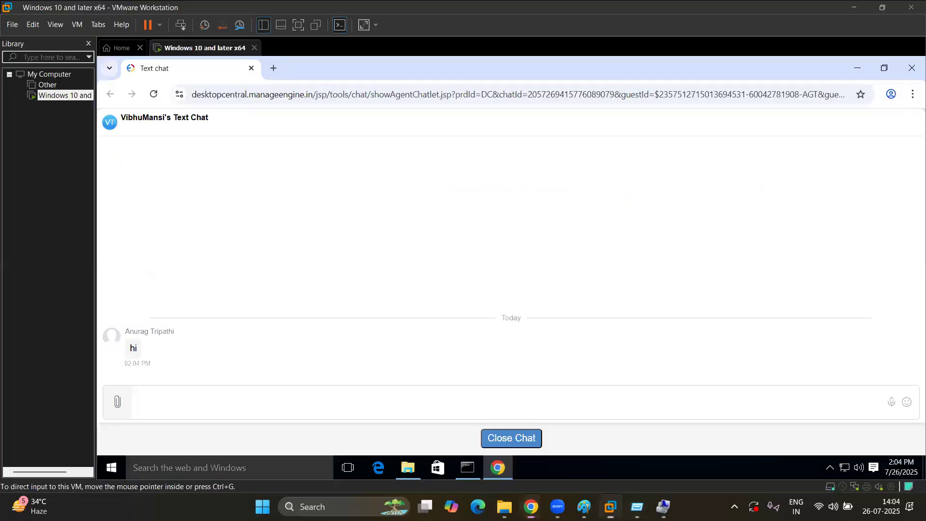
- In the VMware Workstation virtual machine, remove the Adobe Acrobat extension from Chrome and reply in the text chat with a greeting introducing the remote user
left_click(611, 506)
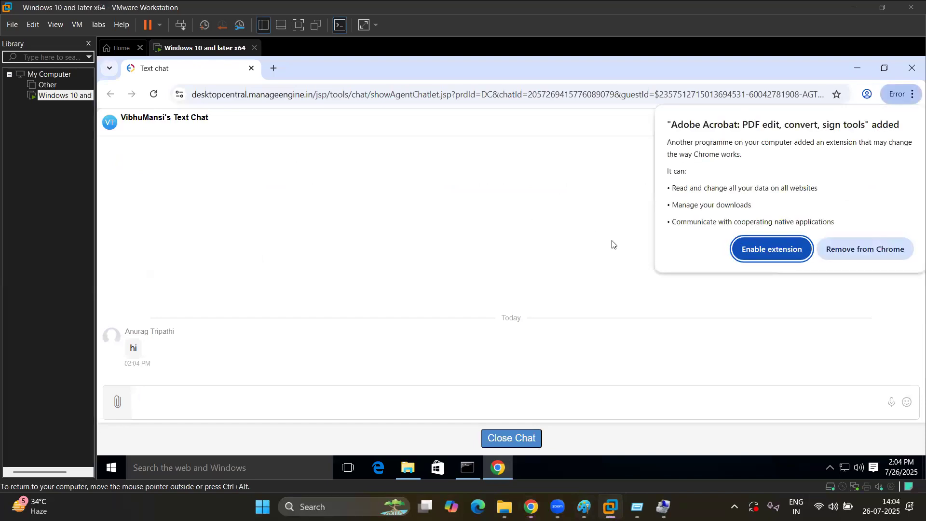
left_click(855, 251)
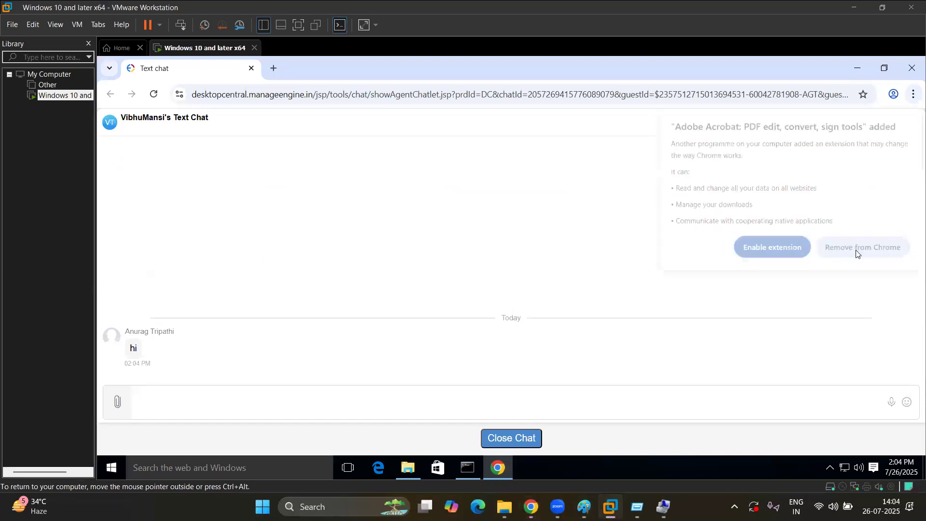
left_click(138, 404)
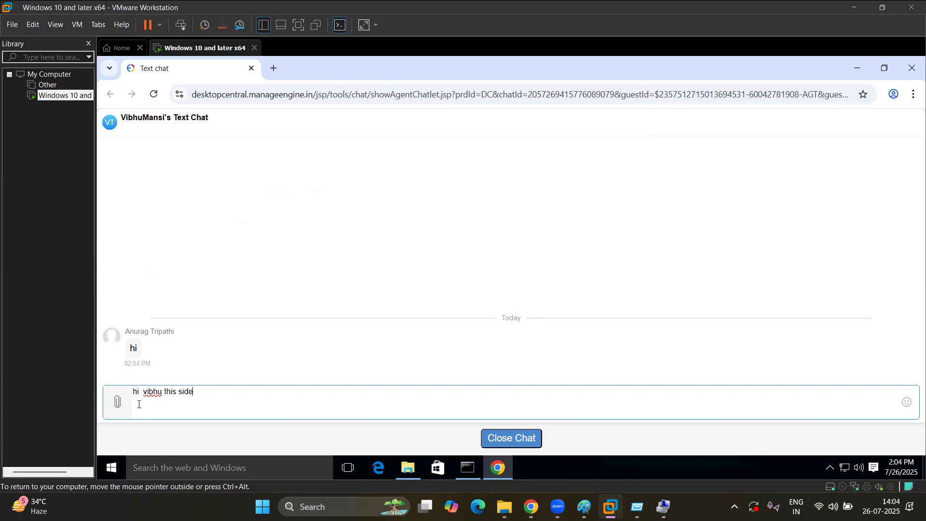
key("Return")
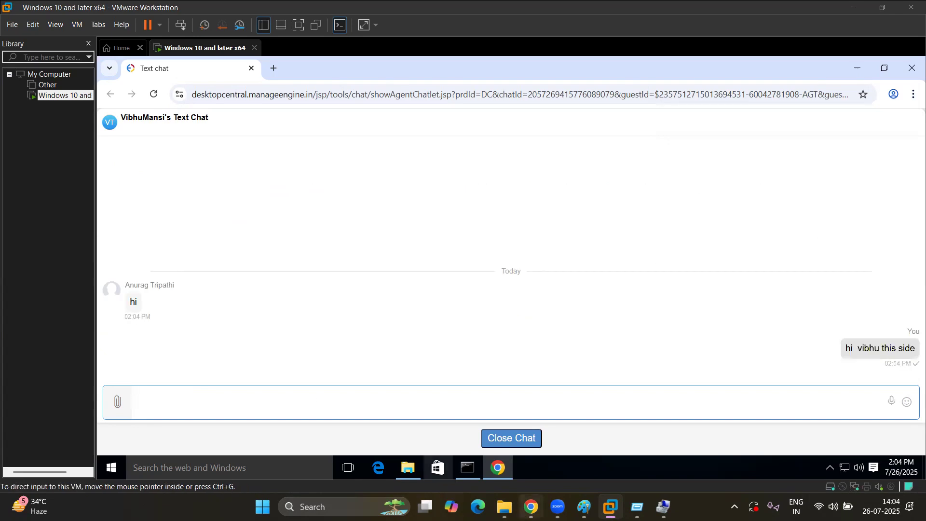
- Switch back to the technician's chat window in the host's Chrome, read the reply, and close the chat
mouse_move(531, 506)
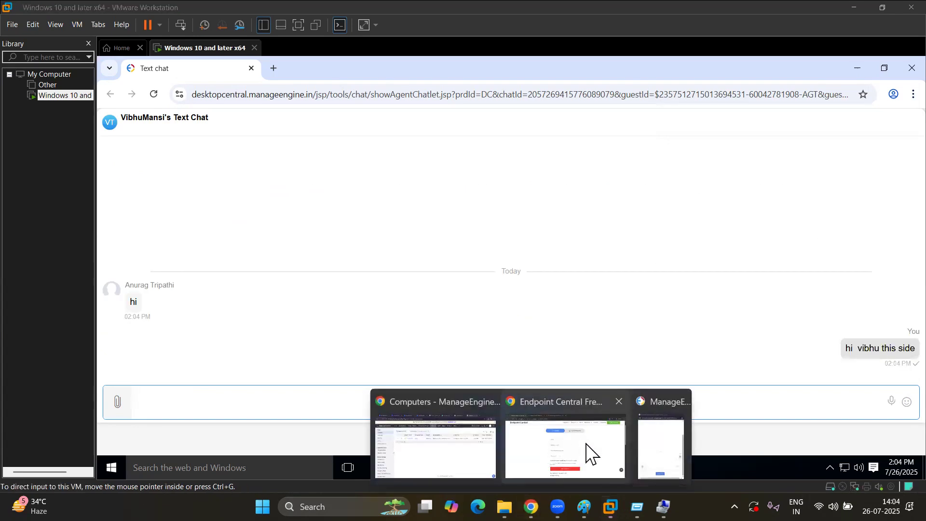
left_click(530, 457)
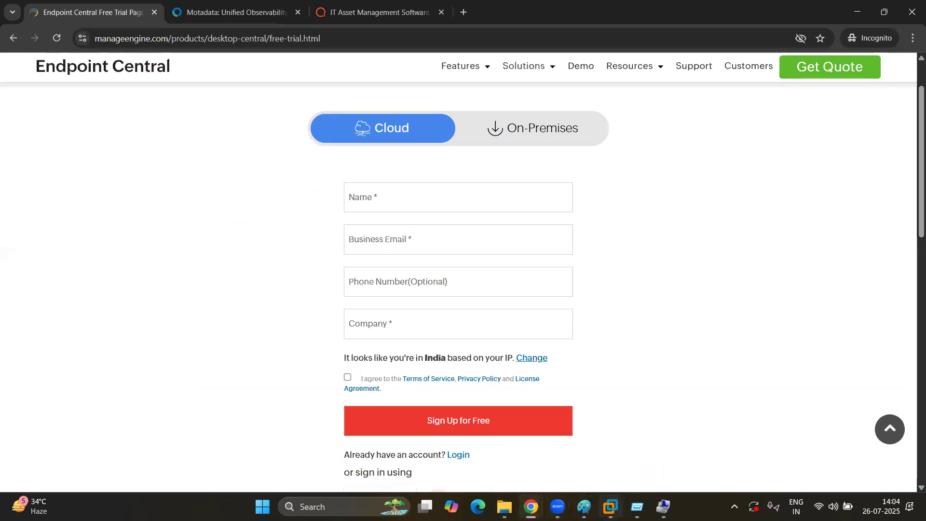
mouse_move(531, 506)
left_click(449, 453)
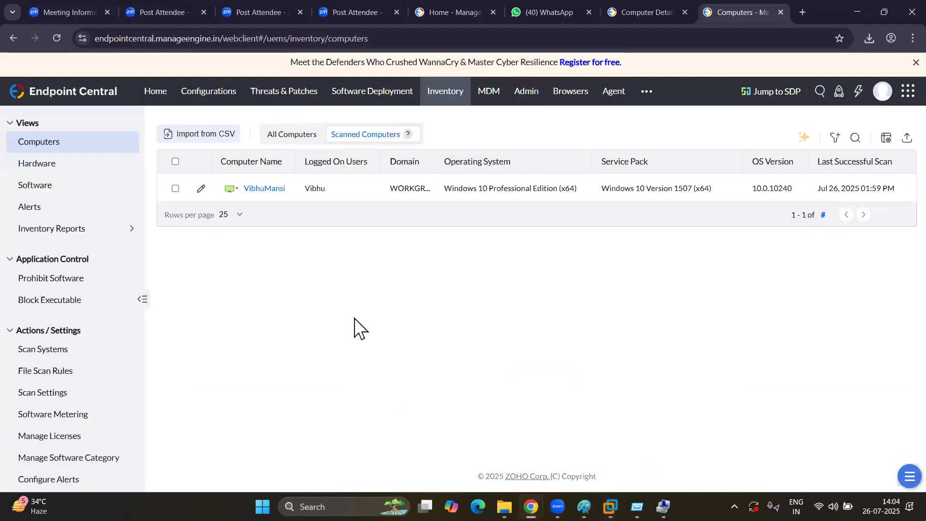
mouse_move(530, 506)
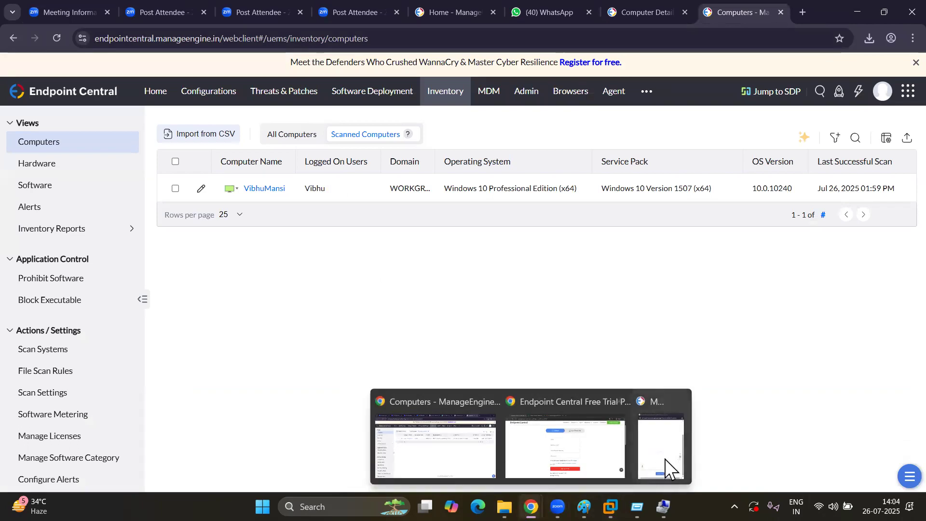
left_click(668, 465)
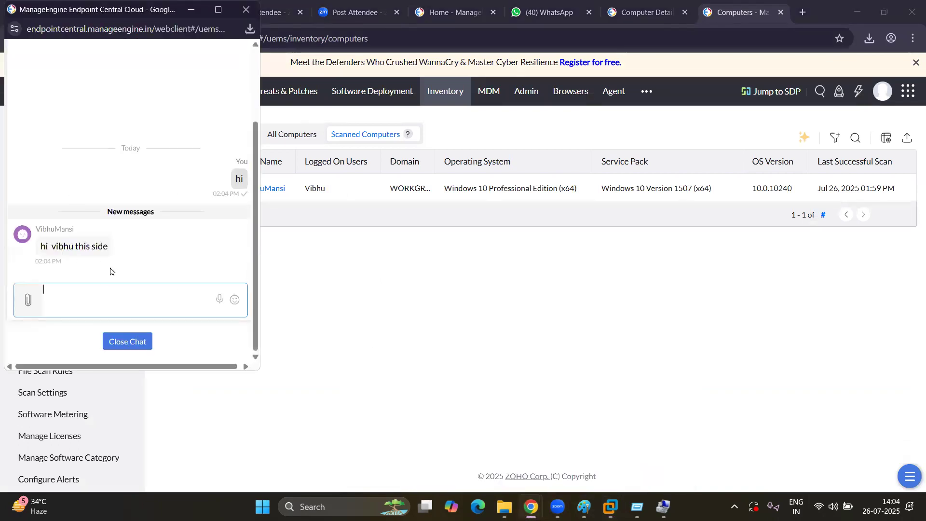
left_click(125, 340)
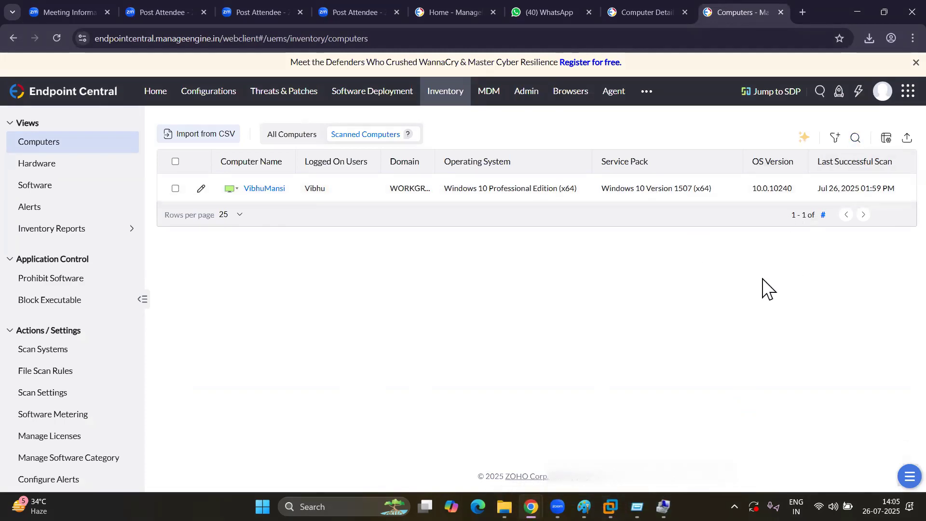
- Review the scanned computer's remaining inventory columns, including OS license status, serial number, physical memory, manufacturer and IP address
mouse_move(610, 506)
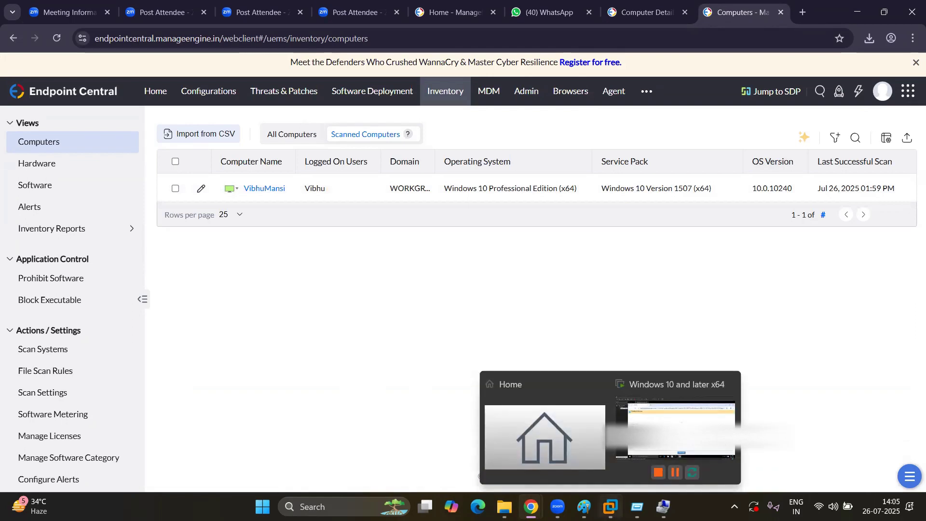
scroll(772, 187, "right", 5)
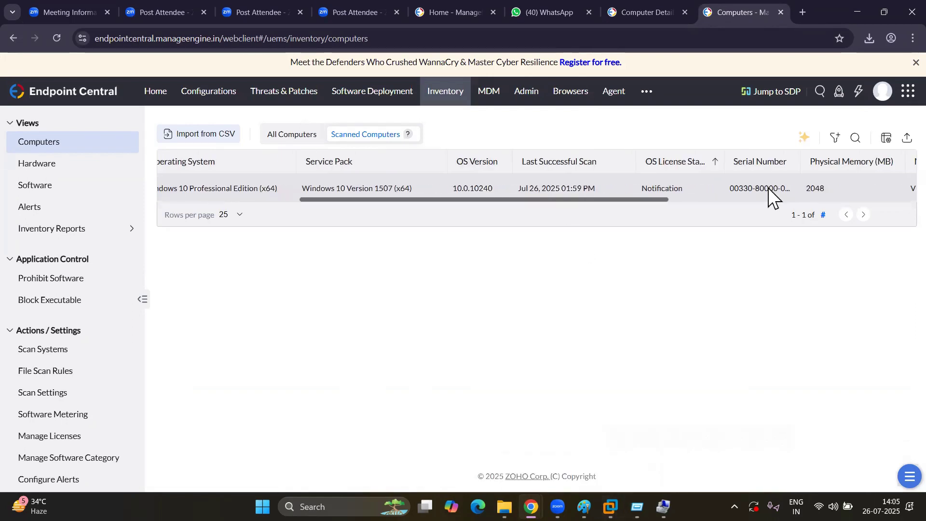
scroll(860, 188, "right", 6)
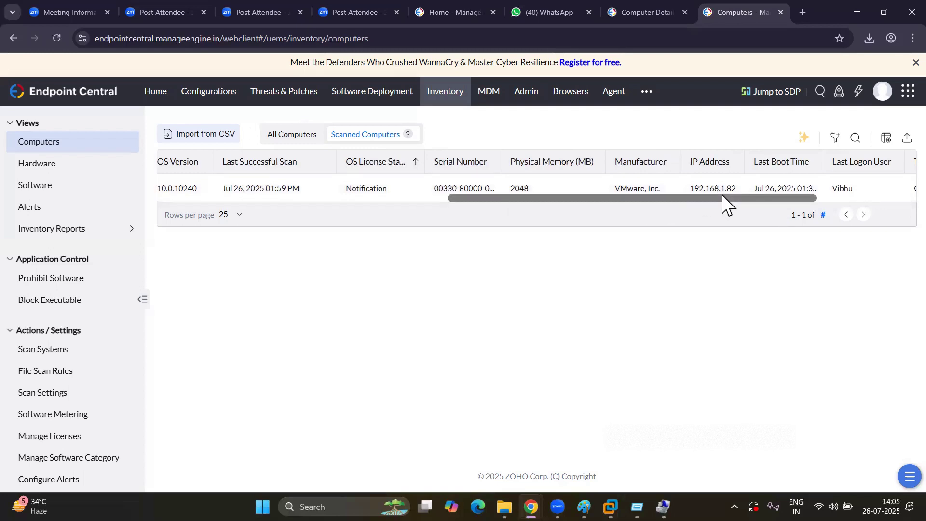
left_click_drag(719, 195, 630, 200)
left_click_drag(554, 210, 350, 214)
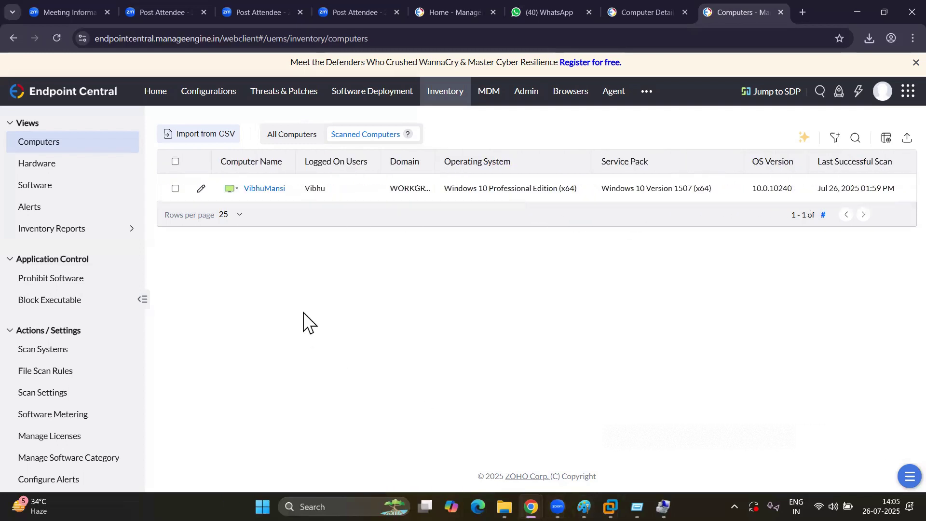
- Open the scanned computer's Inventory Details and examine its Asset Summary and the used and free space in the Disk Usage chart
left_click(236, 189)
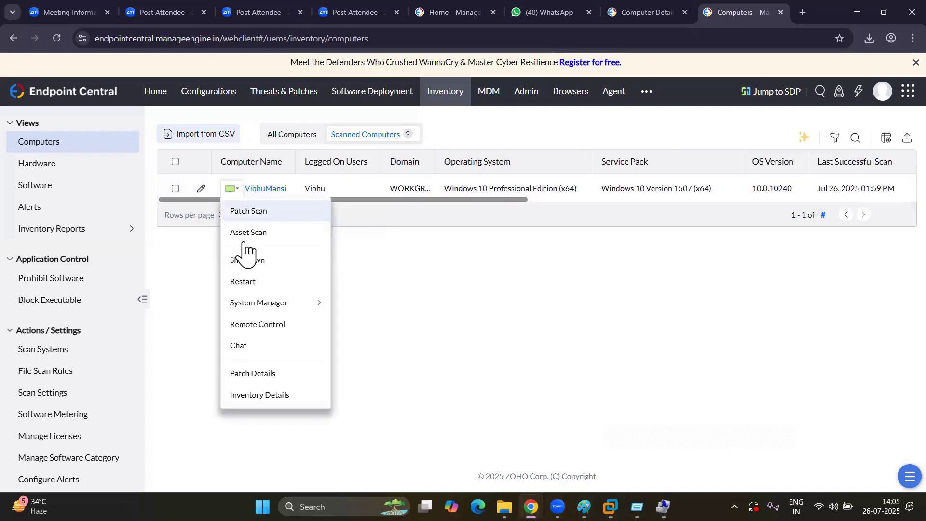
left_click(282, 394)
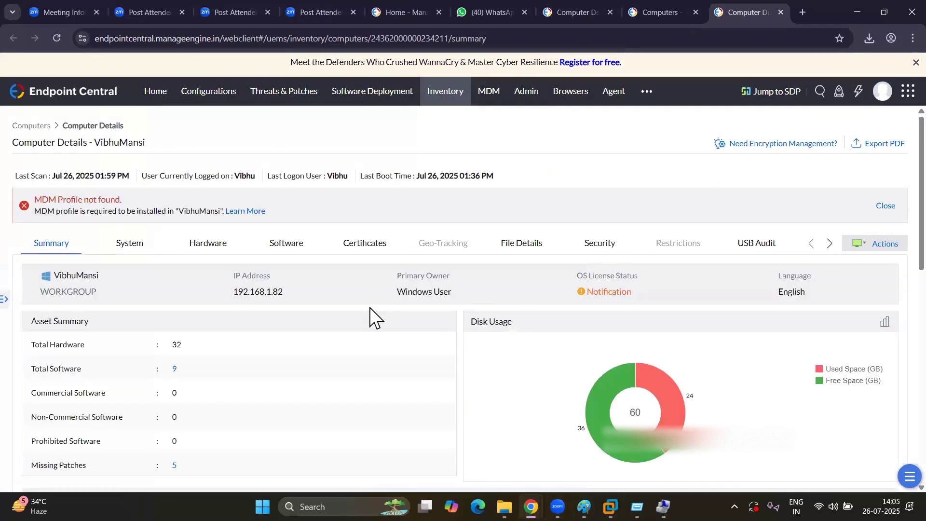
scroll(284, 302, "down", 4)
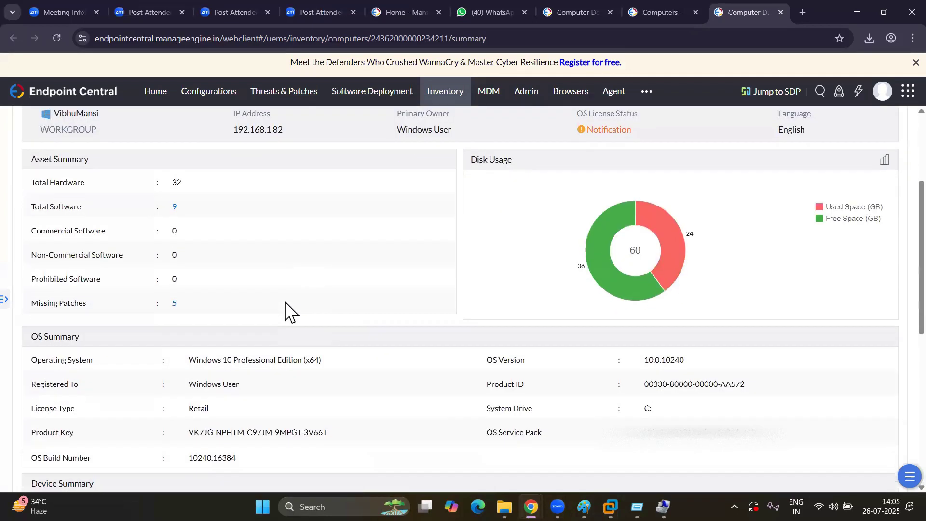
mouse_move(678, 192)
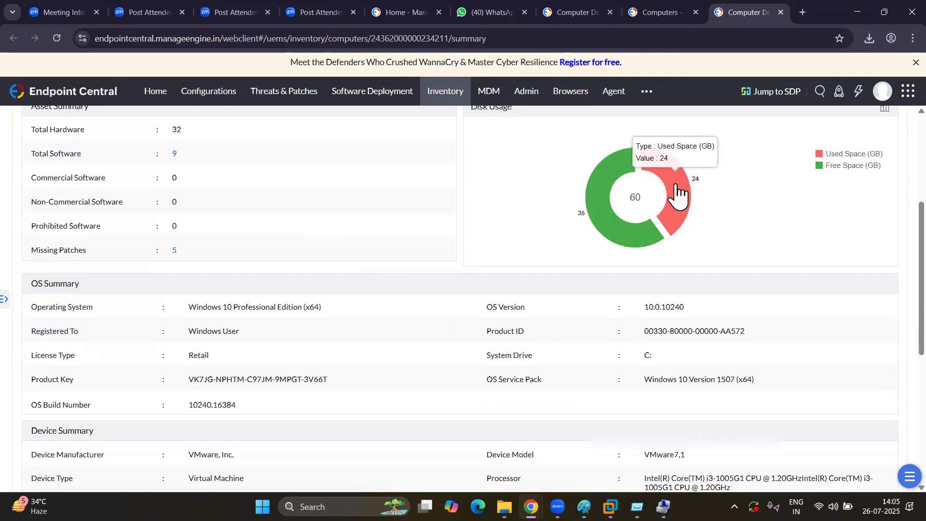
mouse_move(602, 242)
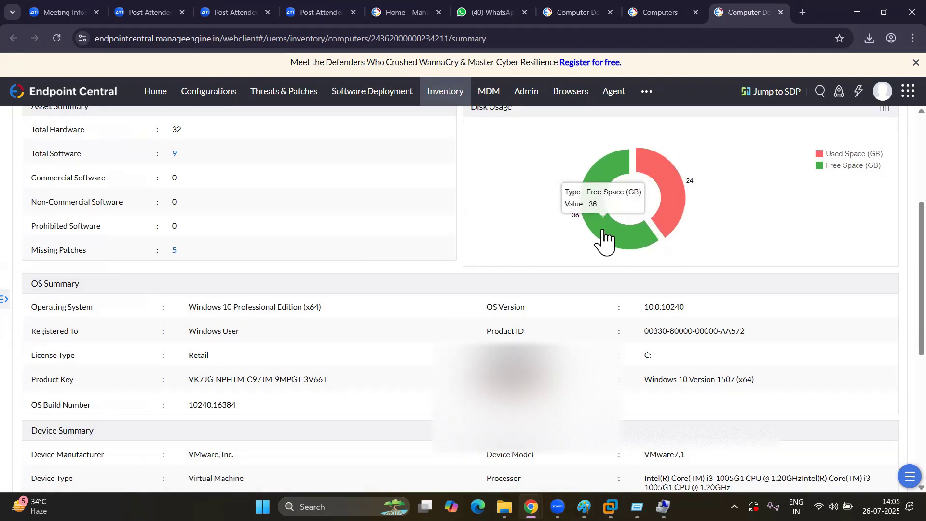
scroll(201, 152, "up", 1)
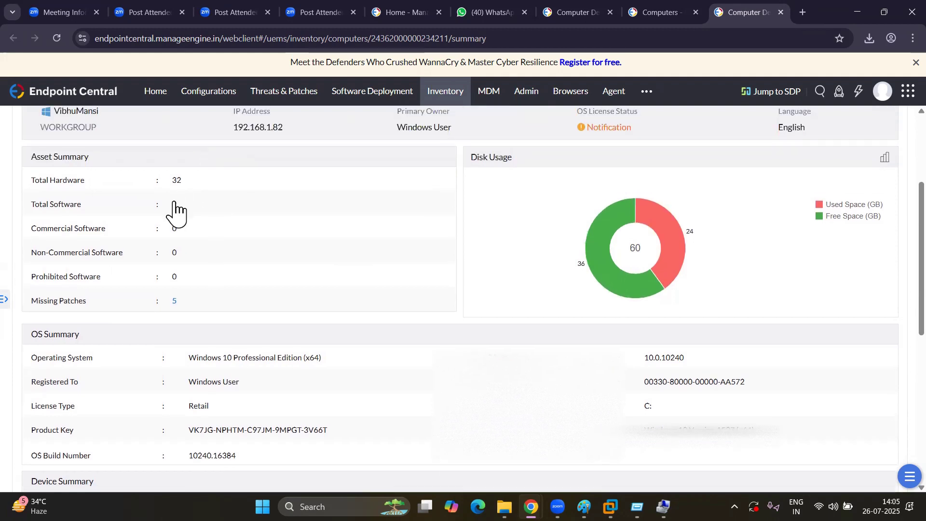
- Examine the computer's OS Summary and Device Summary, and highlight the Windows product key value
scroll(180, 281, "down", 4)
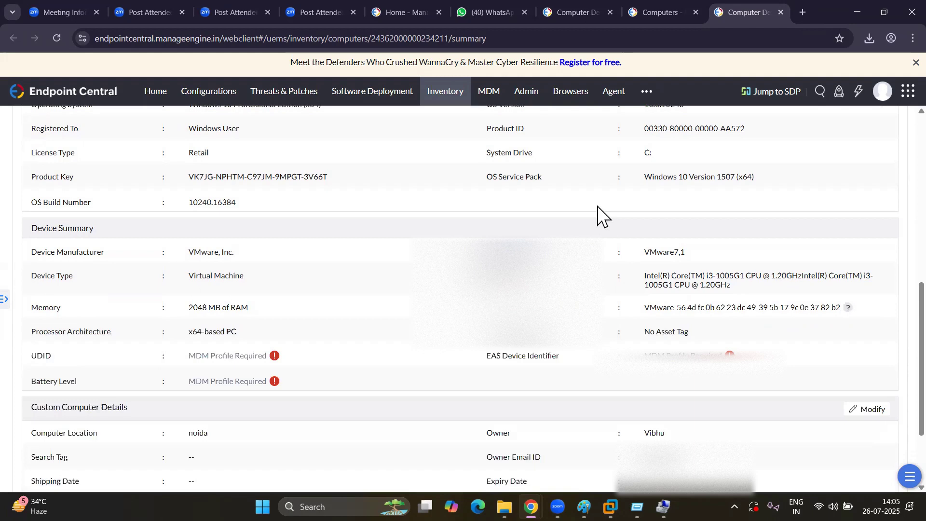
scroll(643, 259, "up", 1)
scroll(643, 259, "down", 1)
scroll(643, 260, "down", 3)
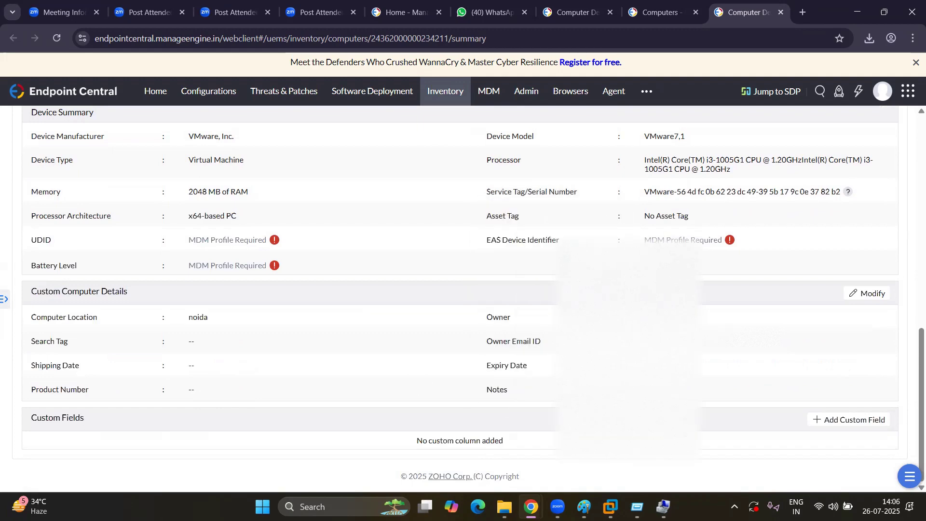
scroll(267, 362, "up", 4)
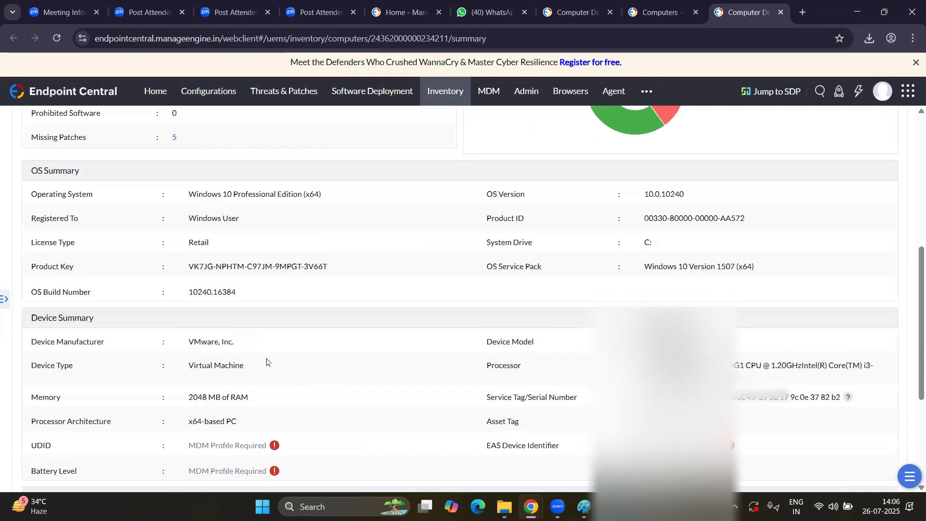
scroll(266, 362, "down", 2)
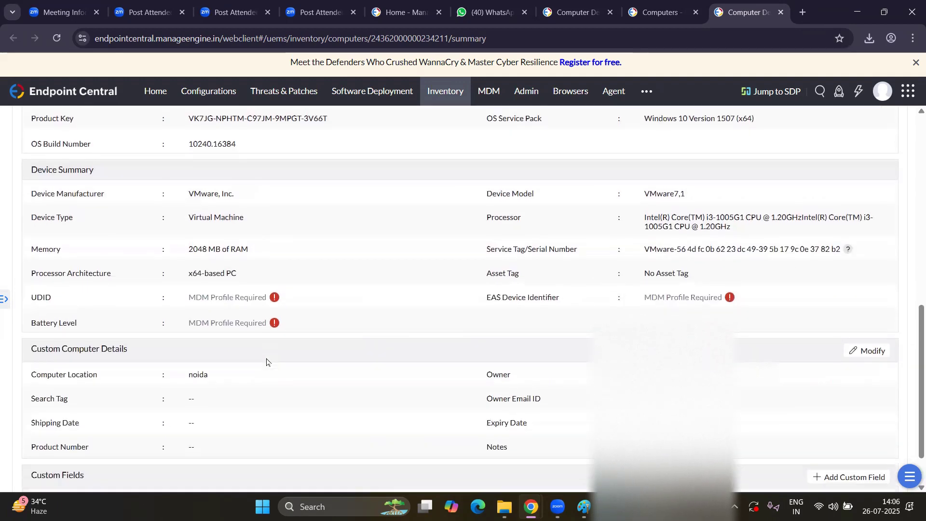
scroll(267, 362, "up", 2)
scroll(267, 362, "up", 1)
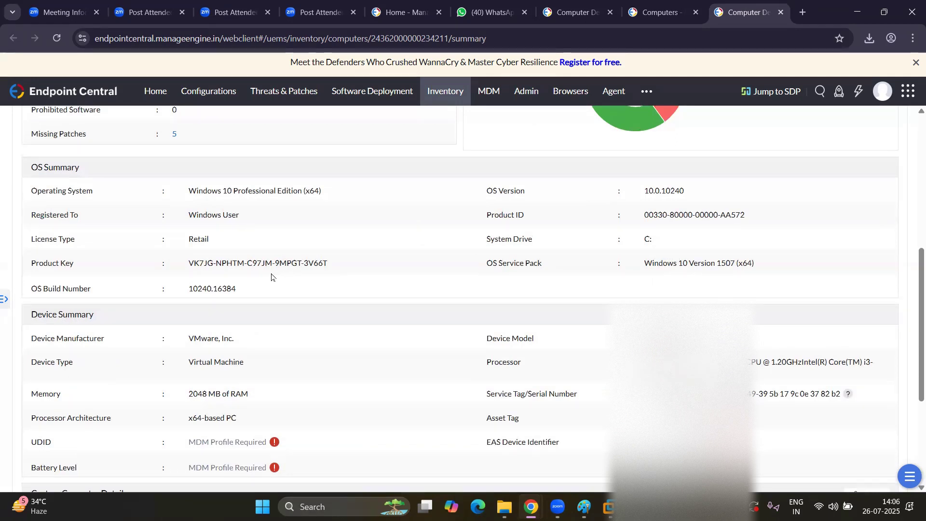
left_click_drag(329, 268, 188, 263)
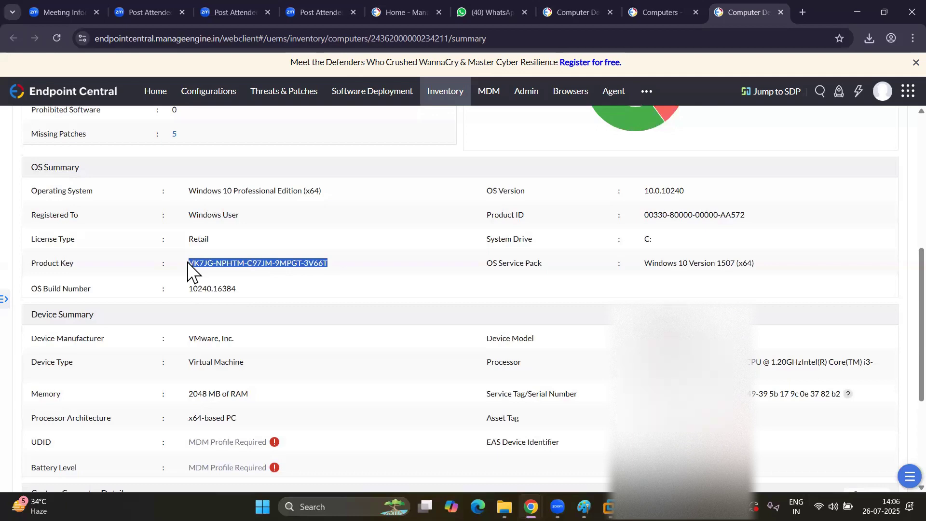
- Review the Custom Computer Details and Custom Fields sections, including the Add Custom Field and Modify options
scroll(268, 378, "down", 3)
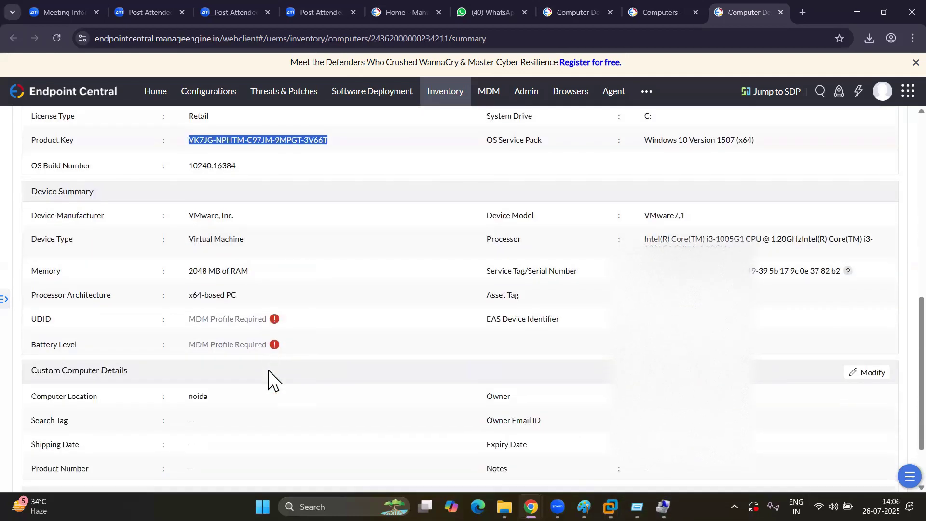
scroll(269, 378, "down", 1)
mouse_move(212, 326)
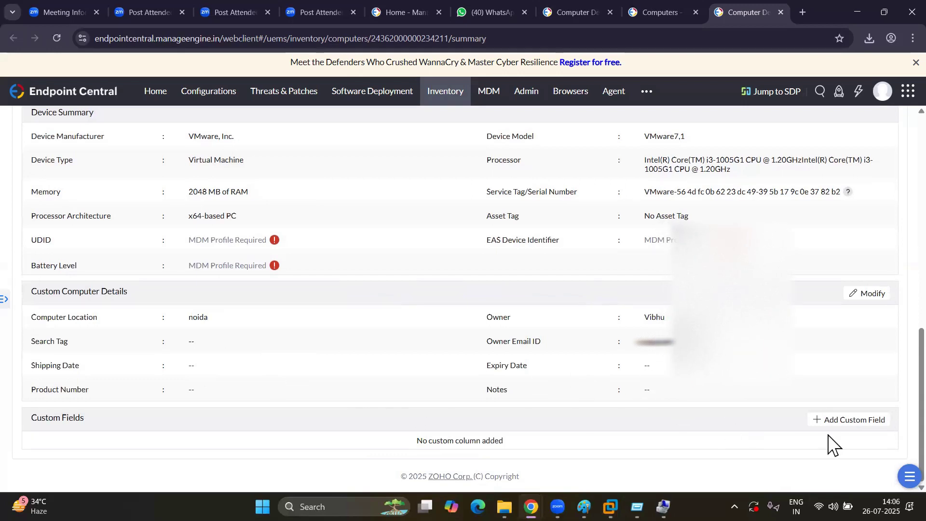
left_click(842, 419)
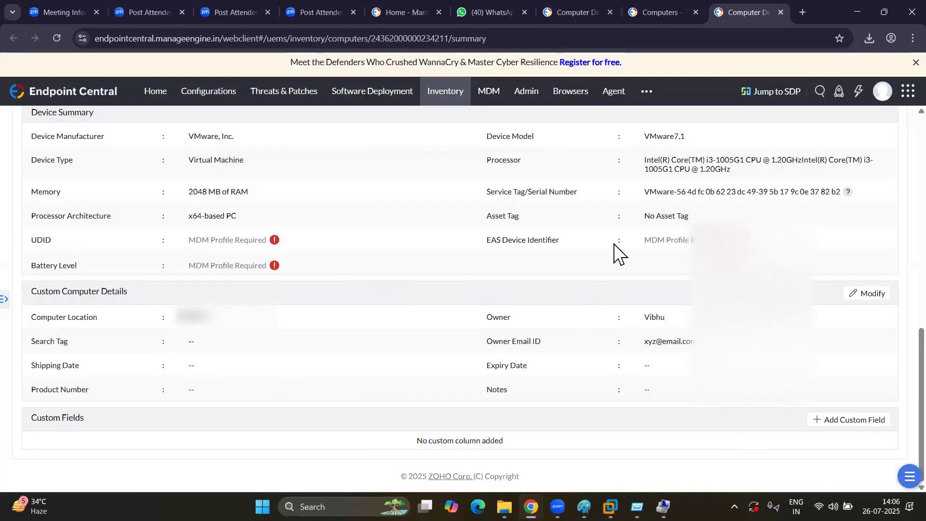
scroll(613, 244, "up", 10)
scroll(613, 244, "down", 10)
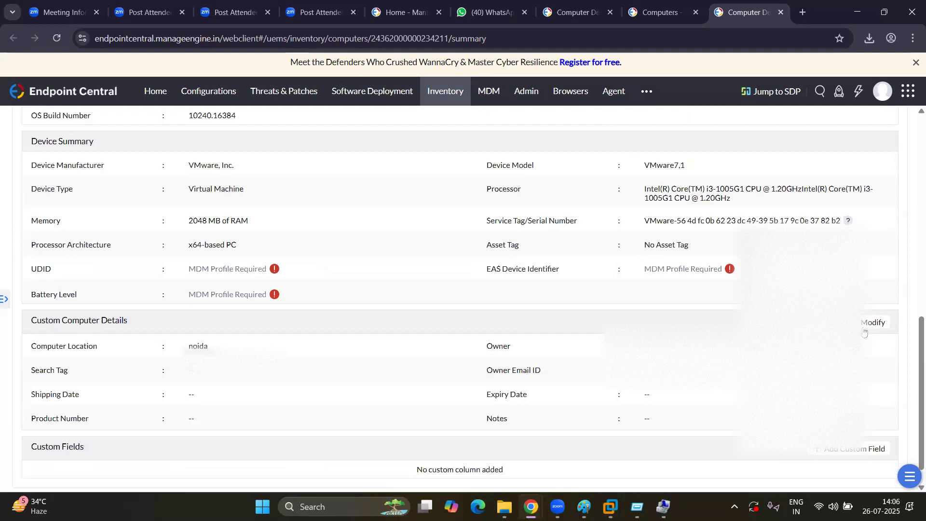
- Close the computer's inventory details page and return to the scanned computers list
scroll(865, 328, "down", 1)
scroll(871, 298, "up", 10)
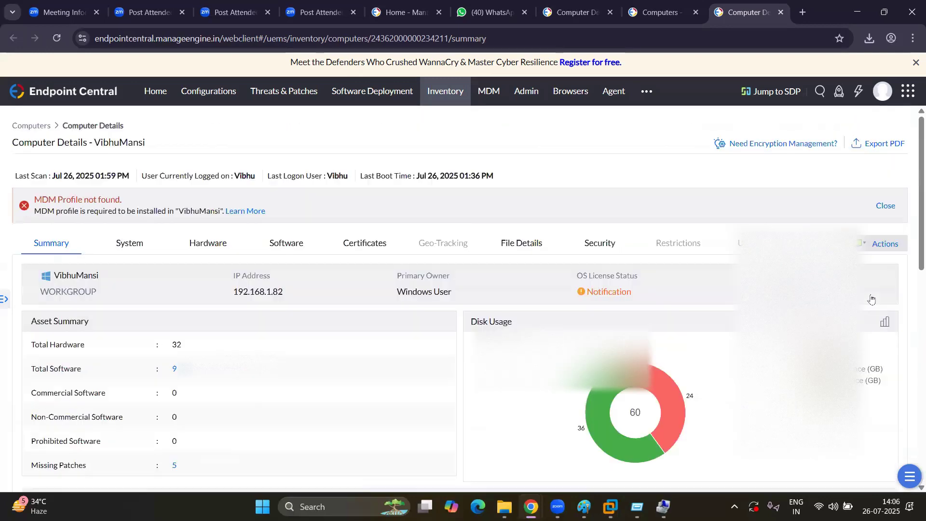
left_click(780, 10)
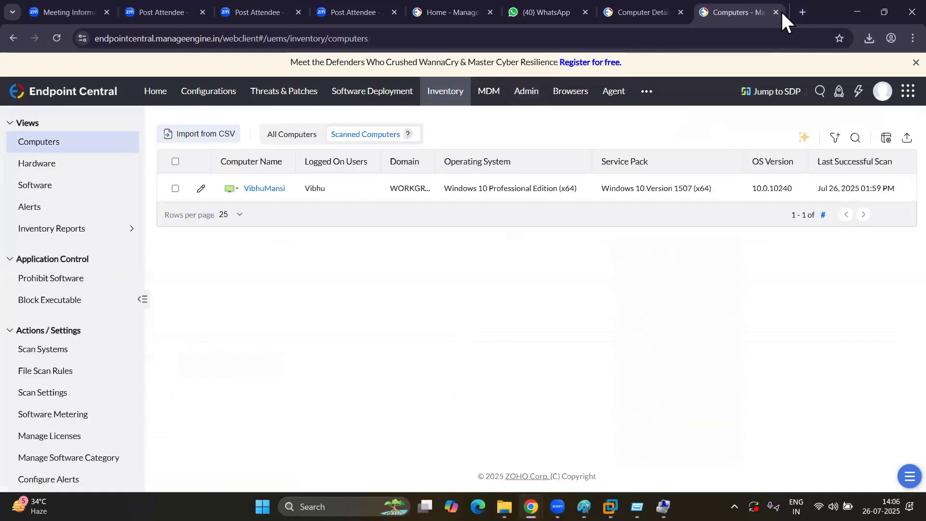
- Restart the scanned computer remotely in Force Shutdown/Restart mode with a time out of 90 seconds, and confirm the restart
left_click(240, 190)
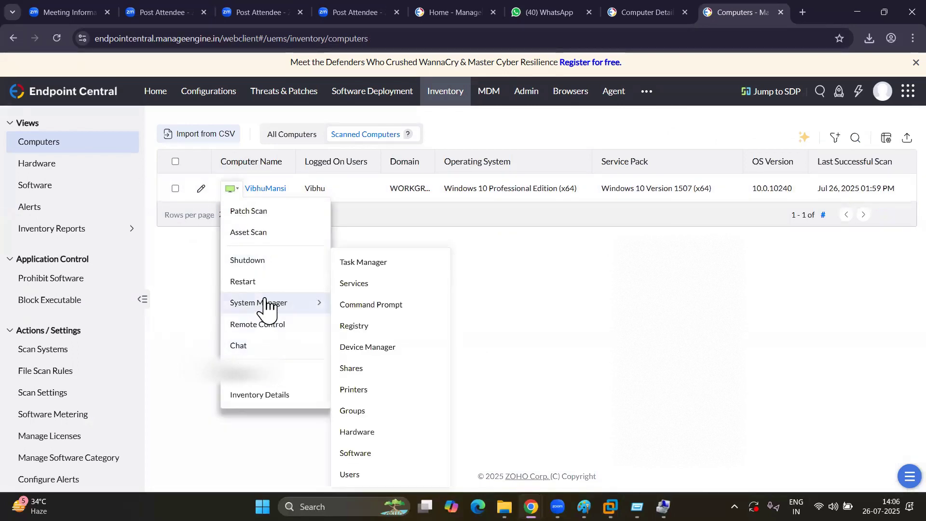
left_click(256, 282)
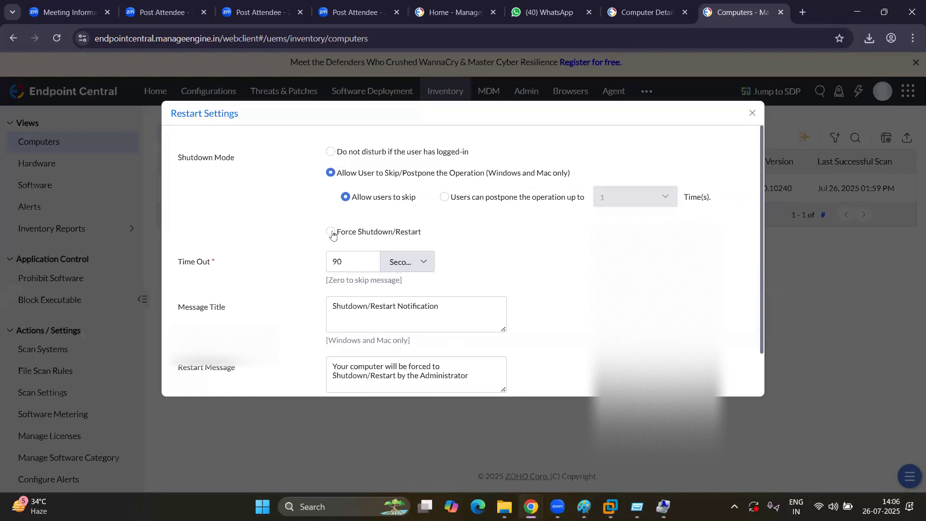
left_click(330, 232)
double_click(350, 230)
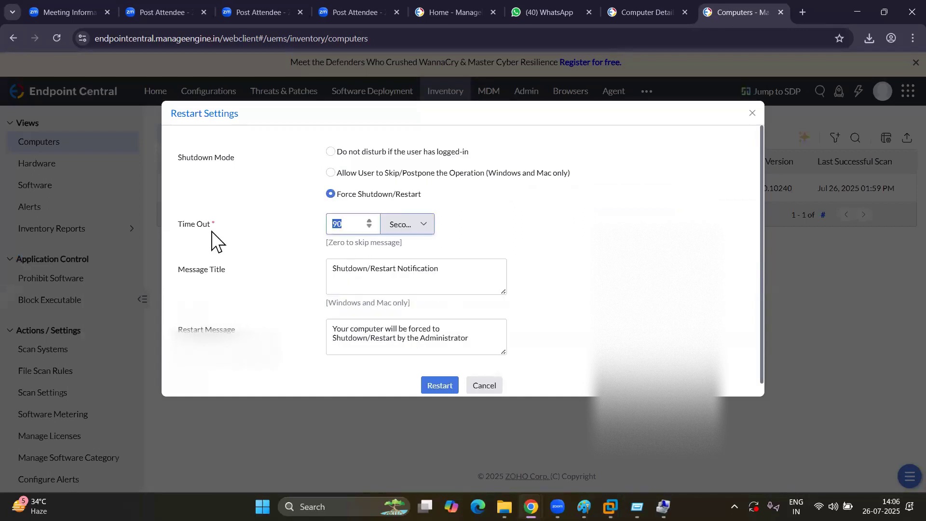
left_click(435, 386)
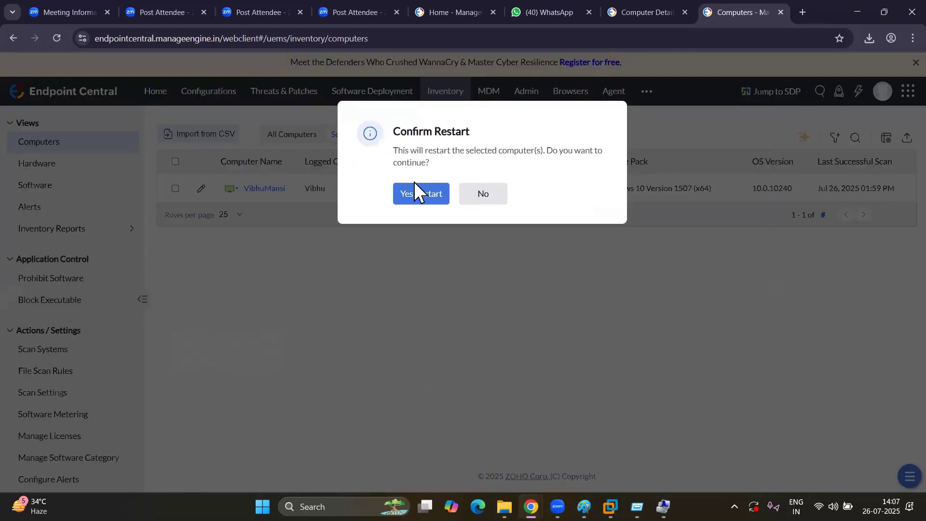
left_click(415, 195)
- Check the restart of the virtual machine in VMware Workstation, and refresh the scanned computers list back in Chrome
mouse_move(610, 507)
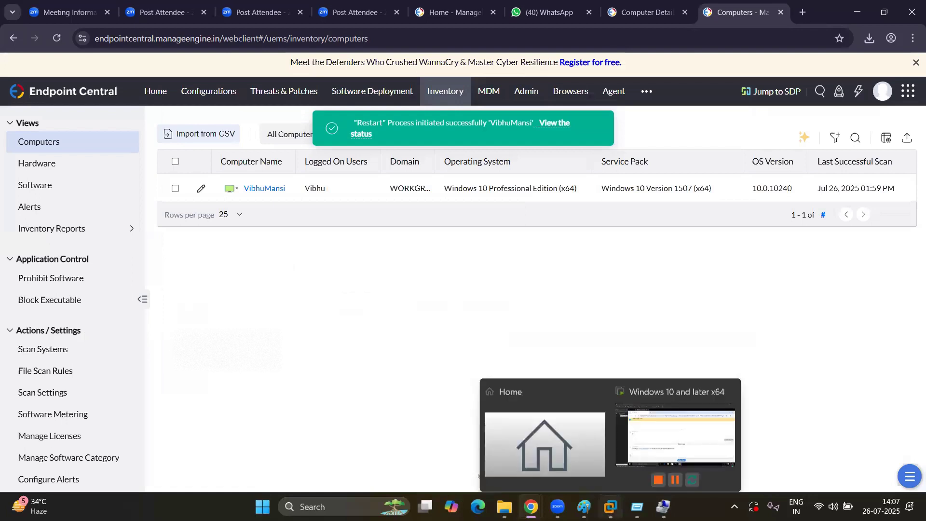
left_click(669, 442)
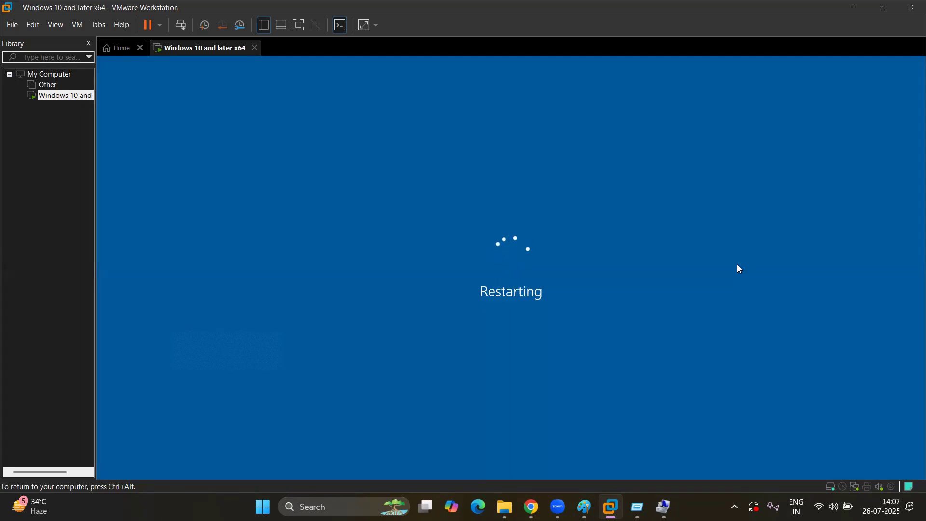
mouse_move(532, 506)
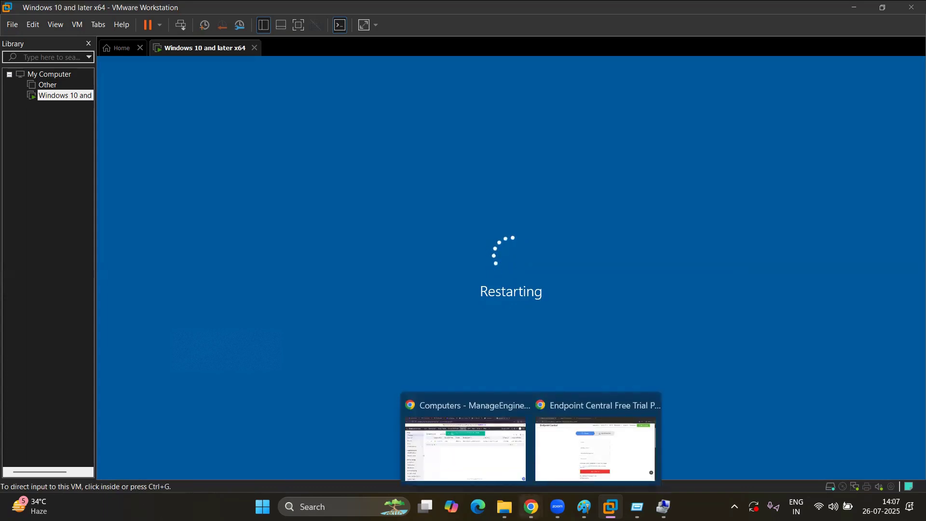
left_click(499, 464)
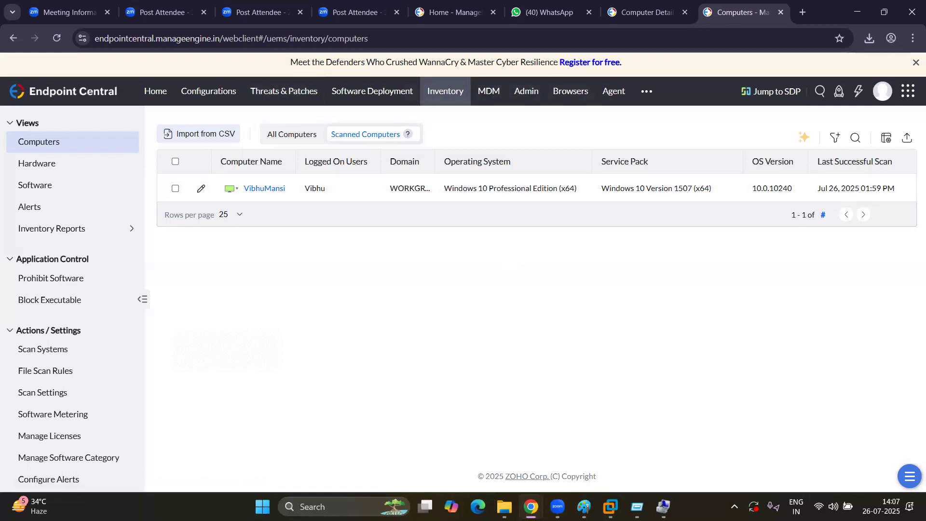
left_click(610, 506)
left_click(531, 506)
left_click(478, 453)
left_click(57, 38)
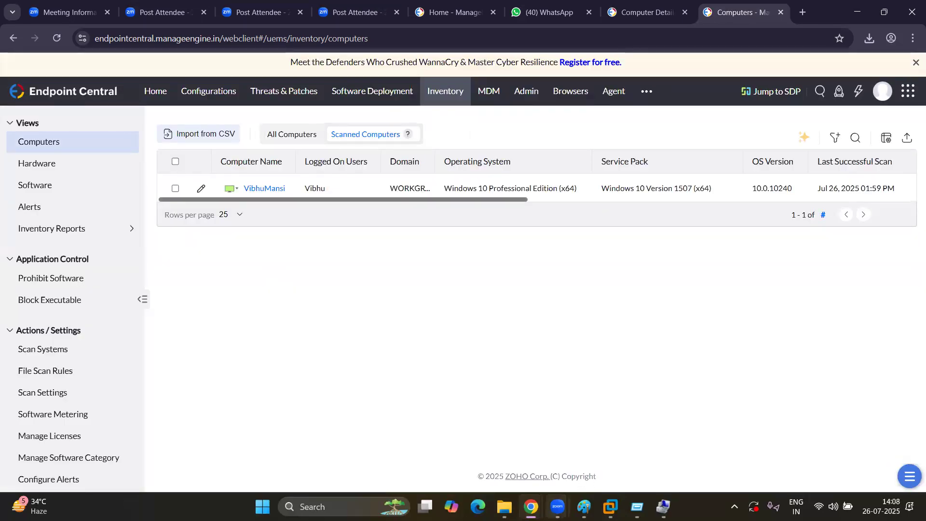
- Switch to VMware Workstation and sign in to the restarted Windows 10 machine as System Admin with the account password
left_click(610, 506)
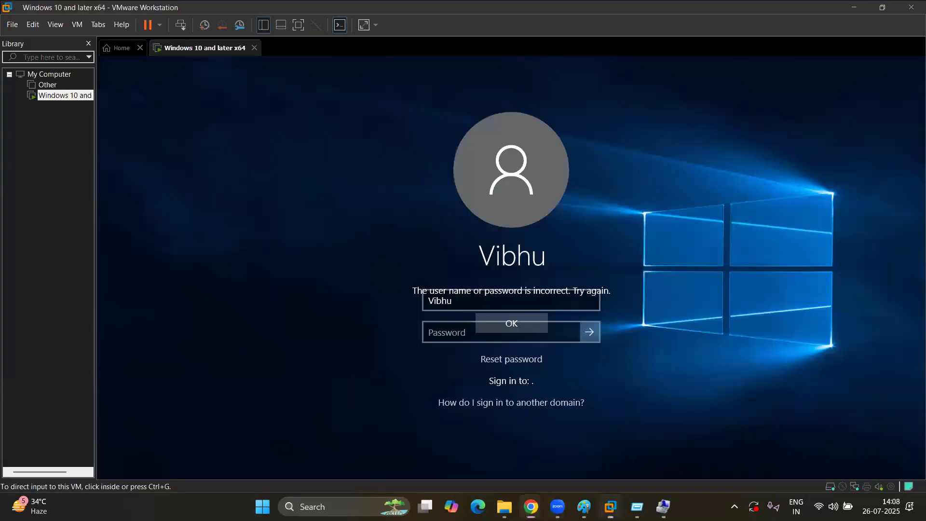
left_click(517, 325)
left_click(517, 324)
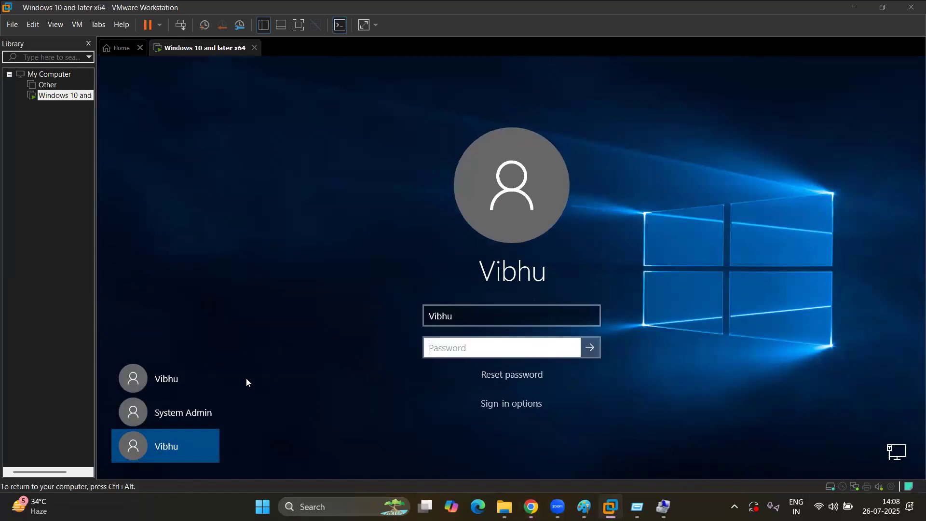
left_click(170, 414)
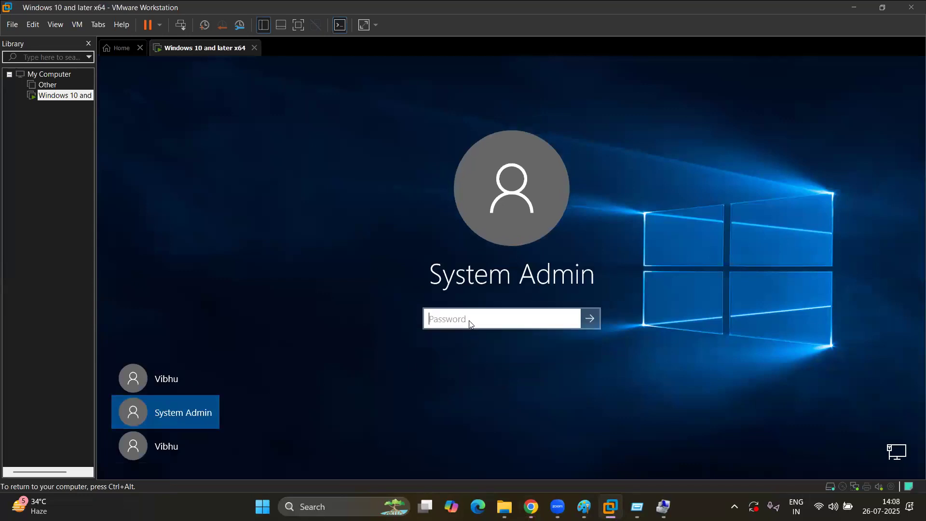
type("••••")
key("Return")
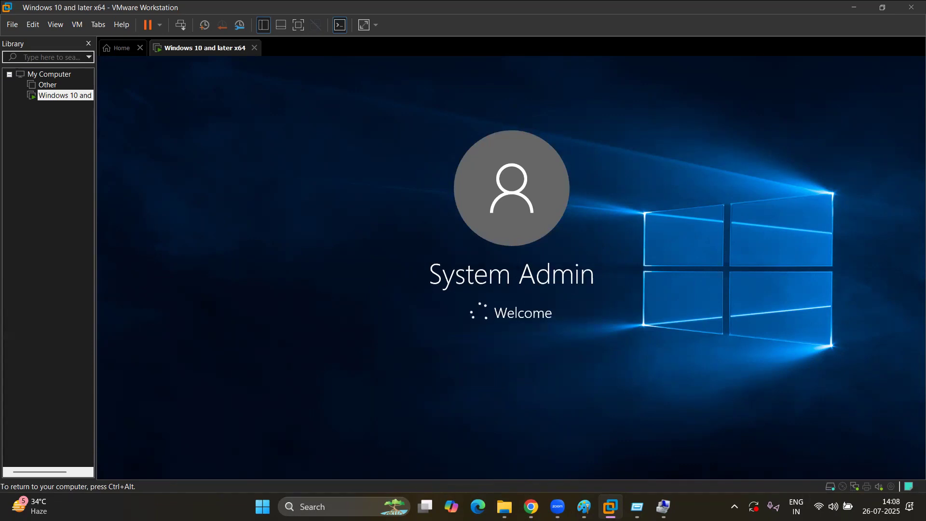
key("ctrl+alt")
- Refresh the scanned computers list in Chrome to check the computer's live status, and compare it with the virtual machine's desktop in VMware Workstation
mouse_move(531, 507)
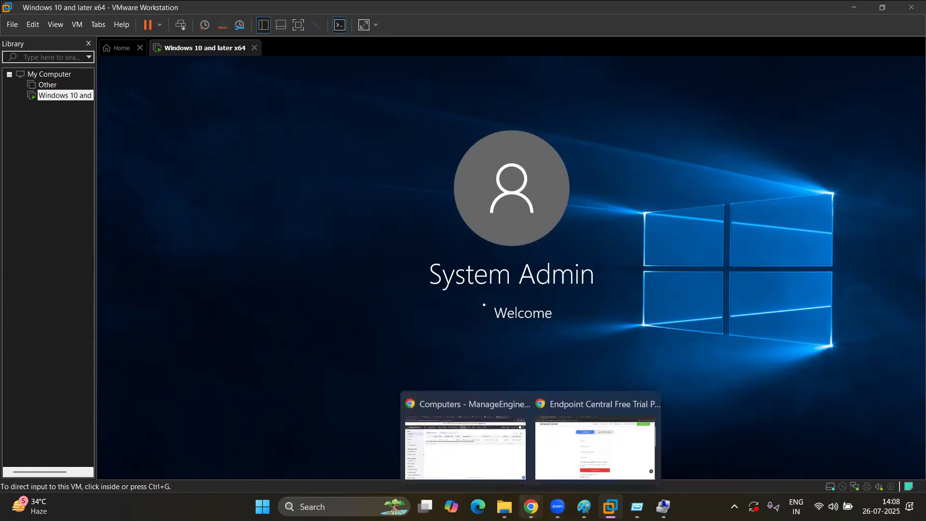
left_click(502, 467)
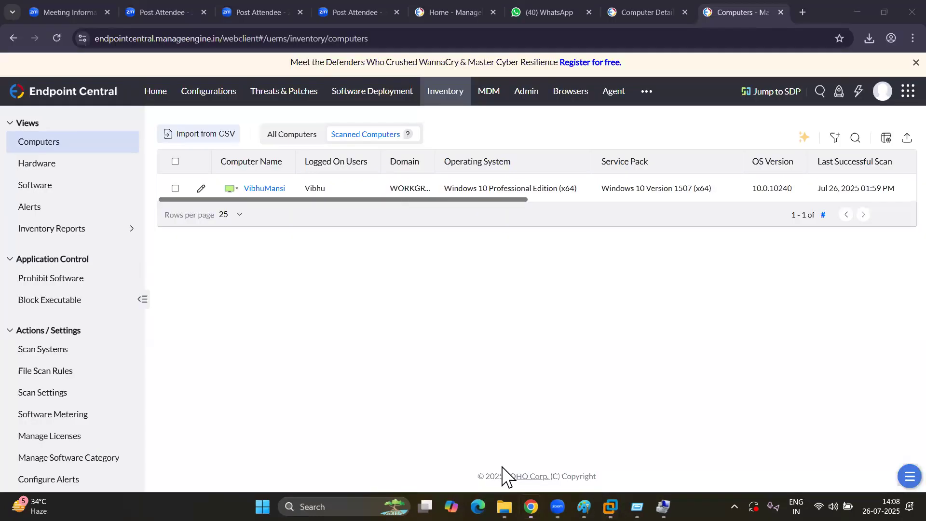
left_click(56, 38)
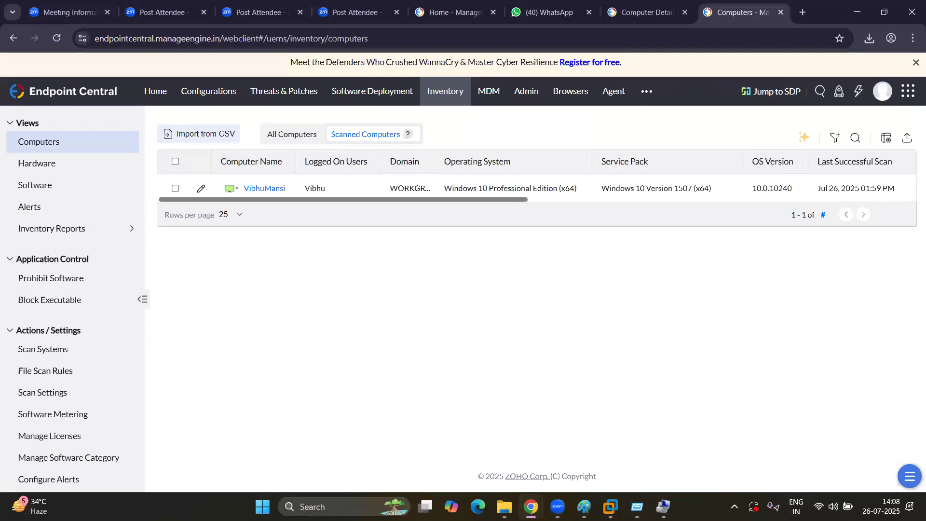
mouse_move(610, 507)
left_click(653, 467)
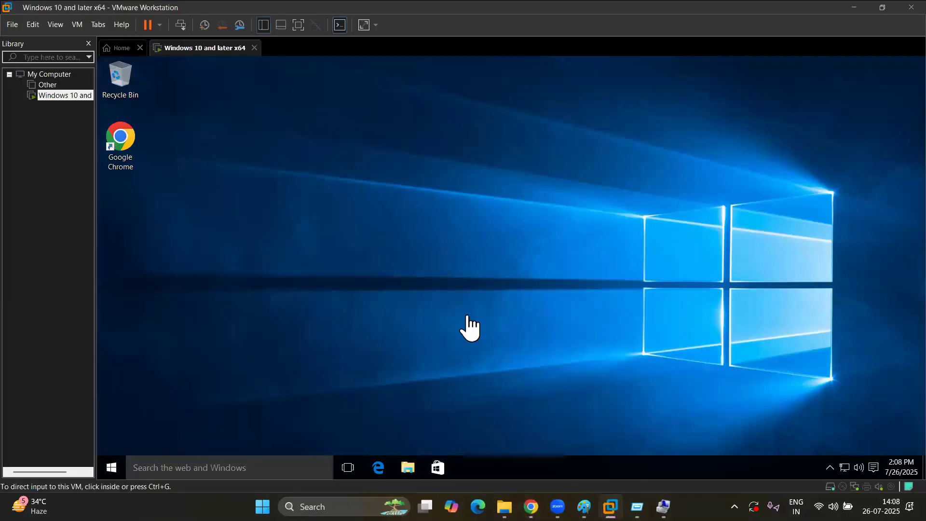
mouse_move(530, 506)
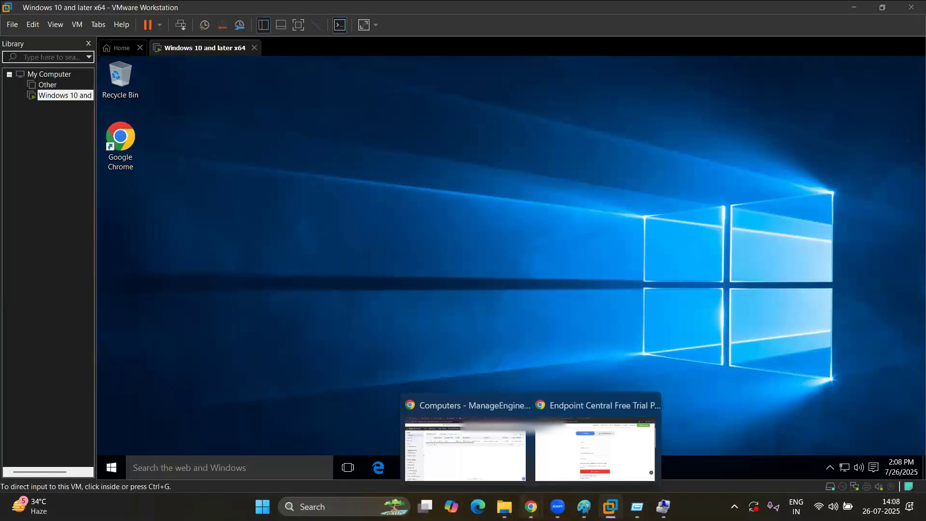
left_click(480, 465)
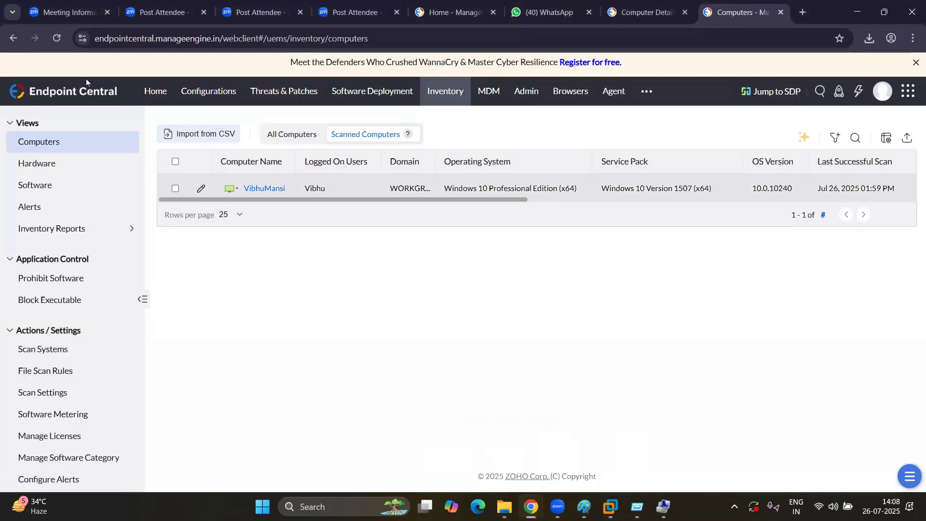
left_click(56, 40)
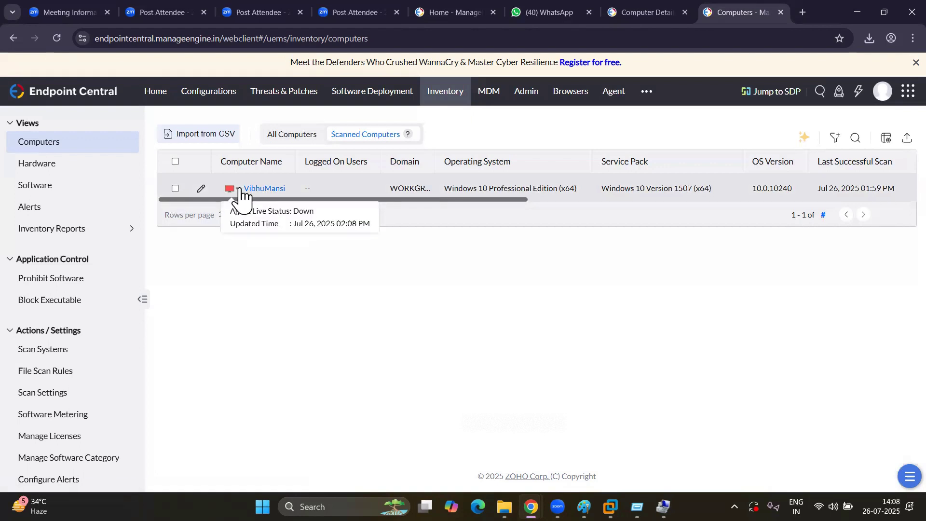
- Look over the scanned computer's available actions and reload the computers list to recheck its agent status
left_click(239, 189)
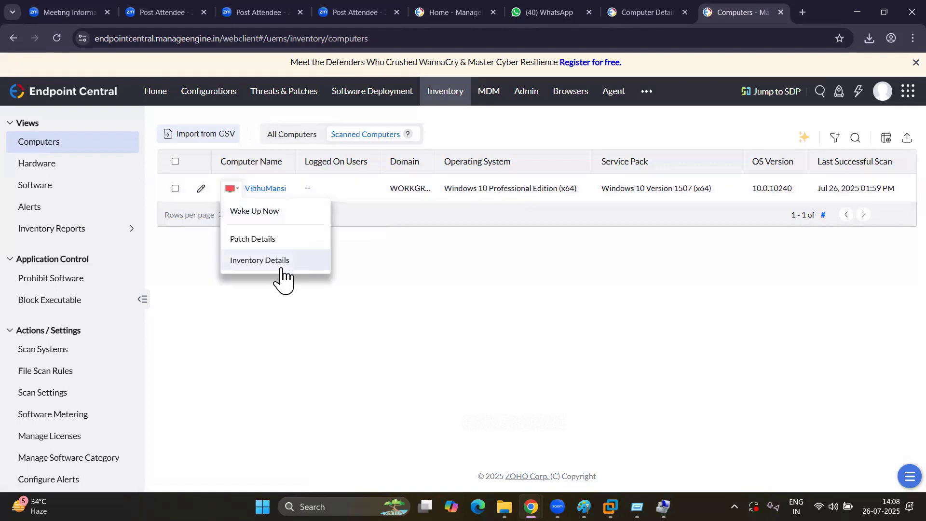
left_click(283, 297)
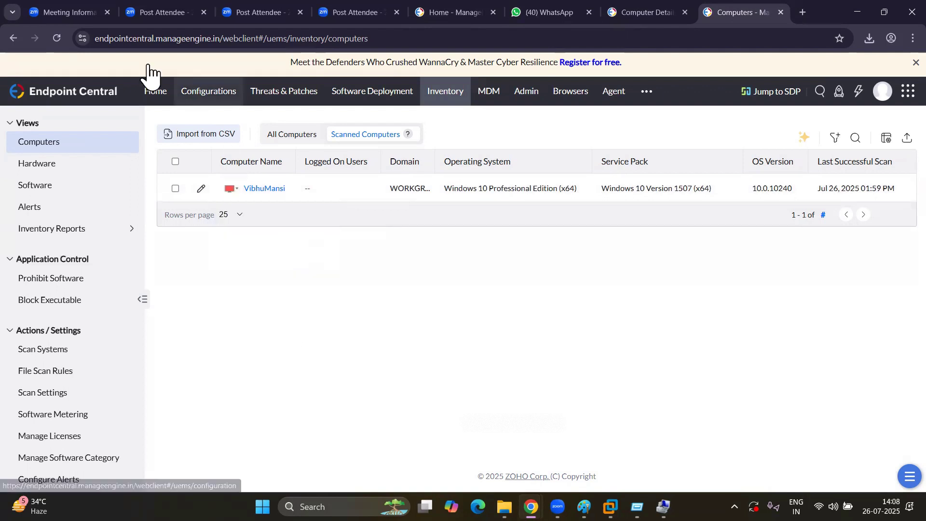
left_click(52, 36)
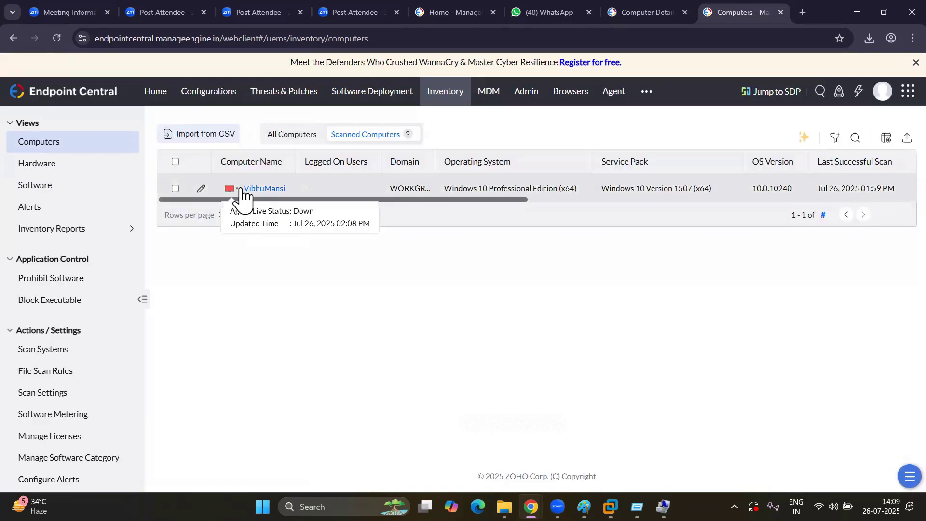
- Send a Wake Up Now request to the scanned computer and open the Wake on LAN status page
left_click(238, 189)
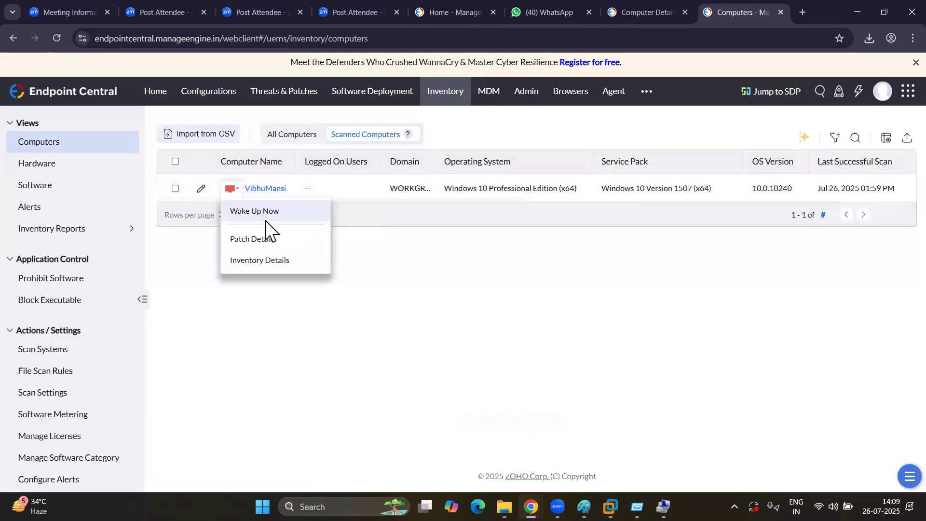
left_click(263, 216)
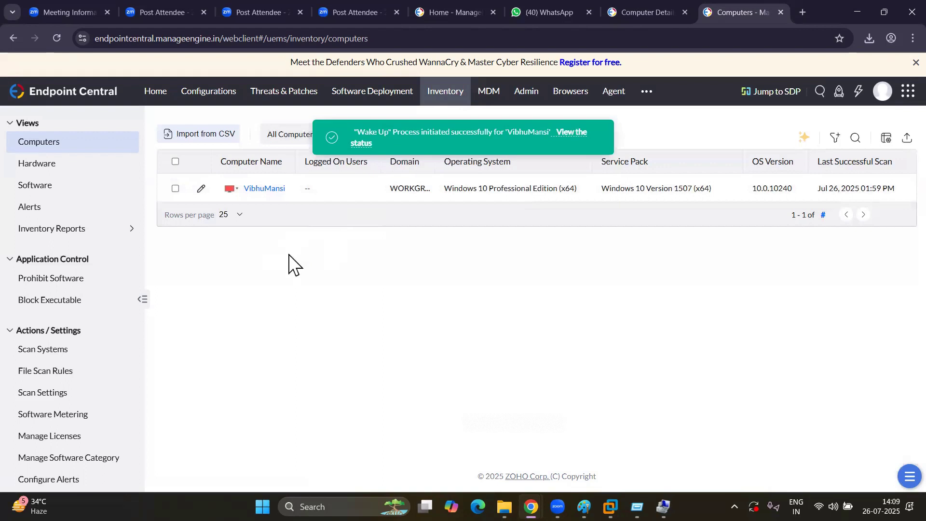
left_click(572, 124)
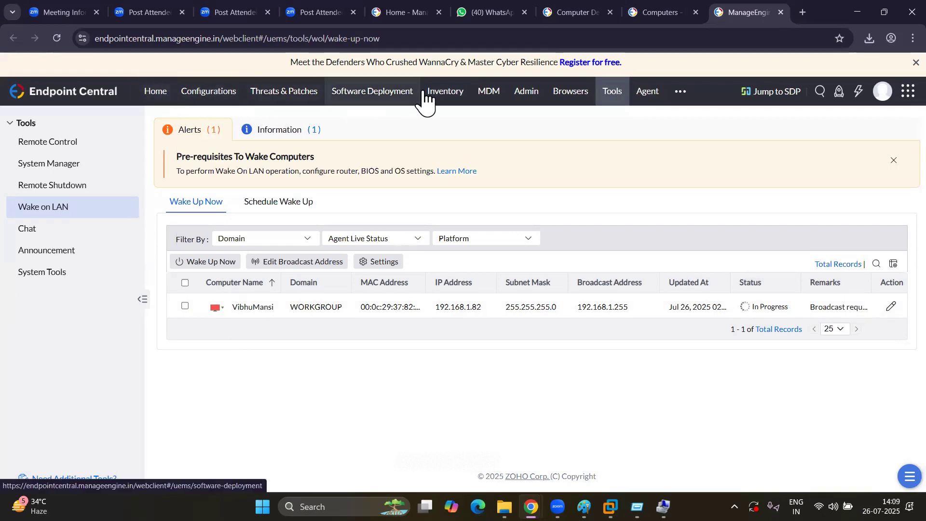
- Return to the Computers view in Inventory and examine the actions offered for the scanned computer
left_click(446, 92)
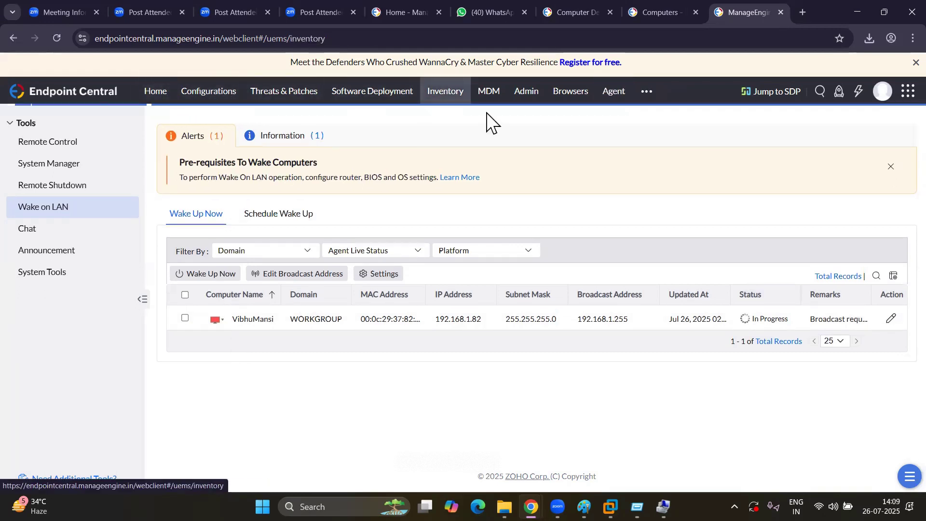
left_click(46, 145)
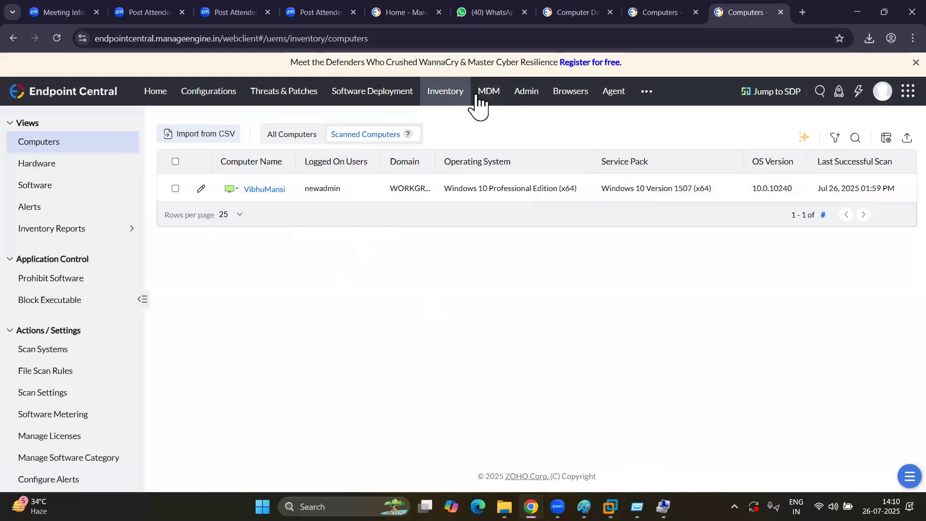
left_click(238, 190)
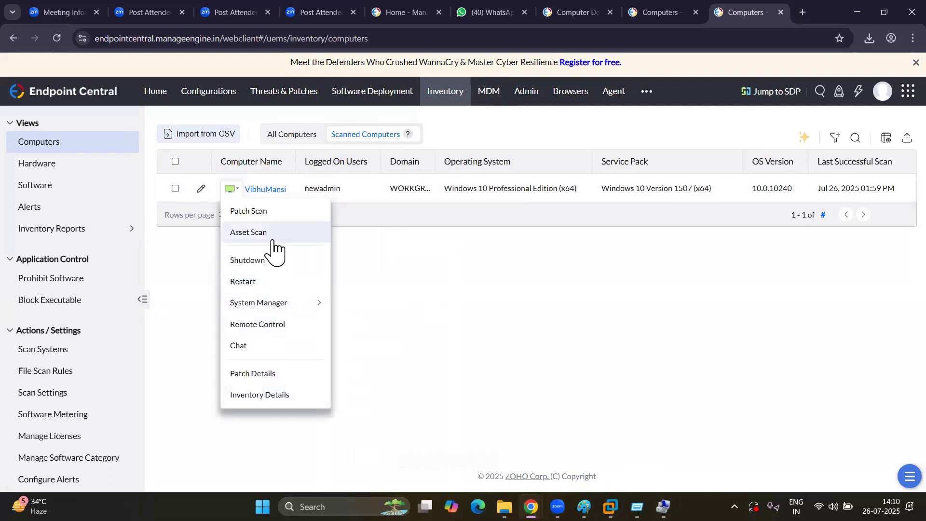
left_click(462, 303)
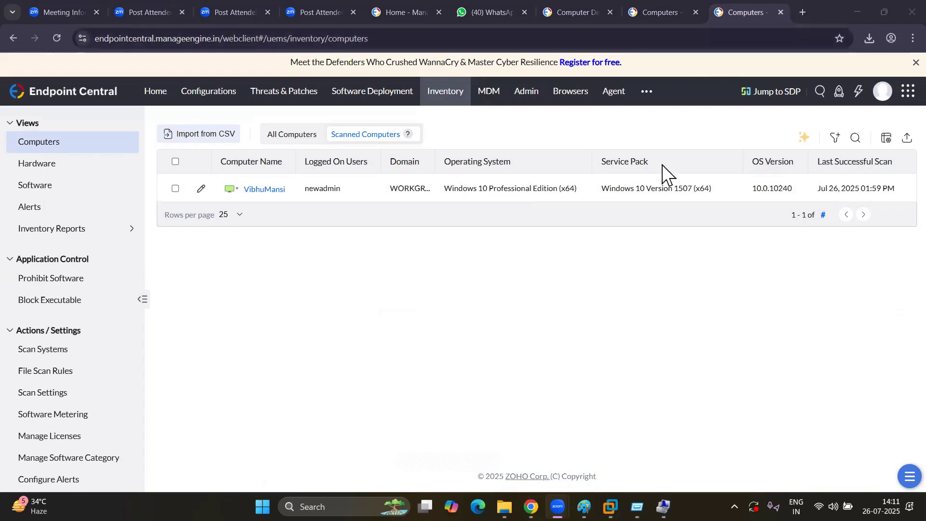
- Open the Hardware view in Inventory to list the detected hardware components
left_click(585, 268)
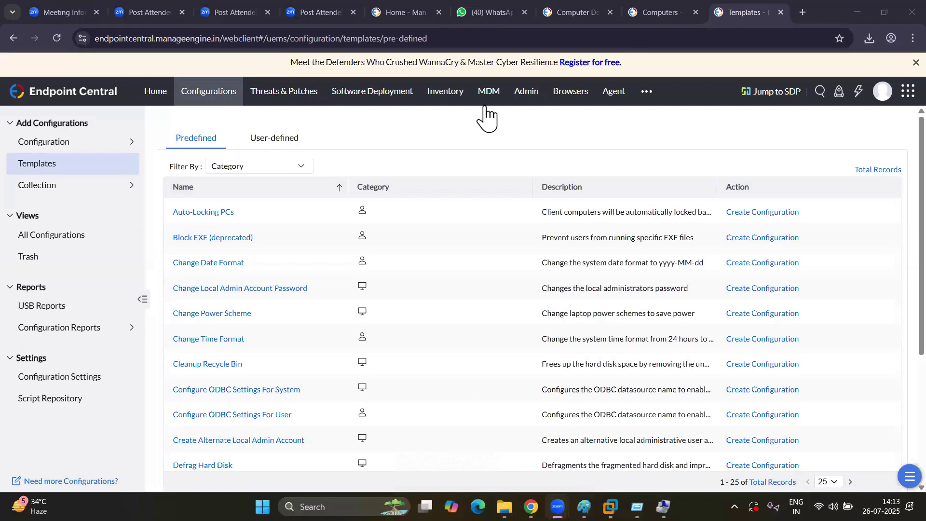
left_click(441, 97)
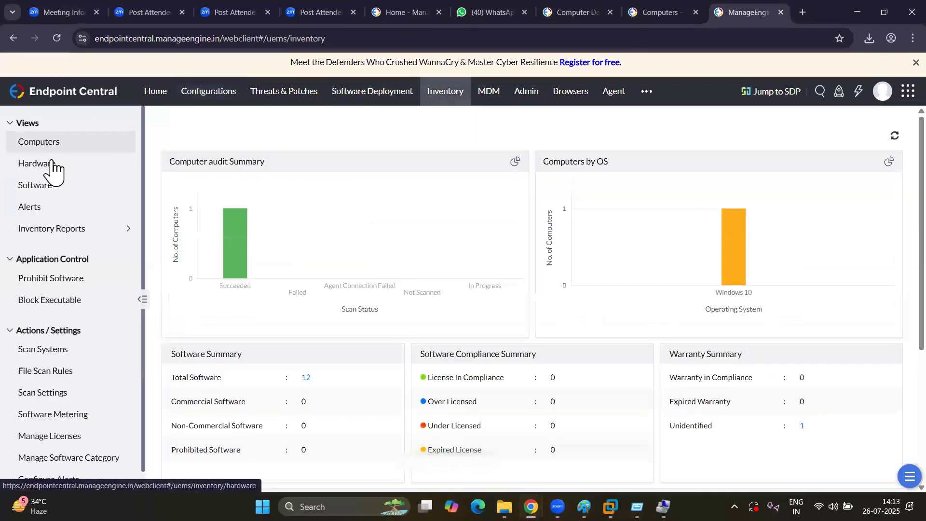
left_click(47, 168)
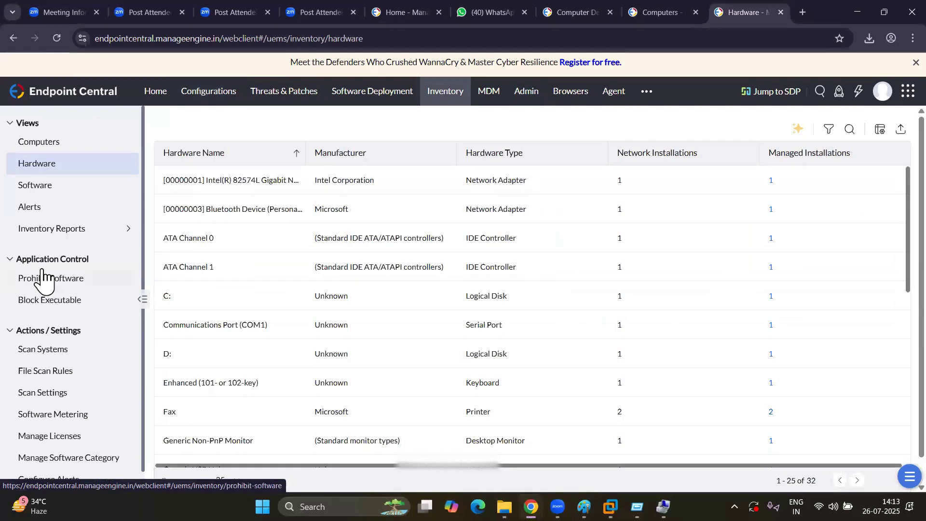
- View the Software inventory list, and open the Alerts view to look over its filter criteria
left_click(41, 190)
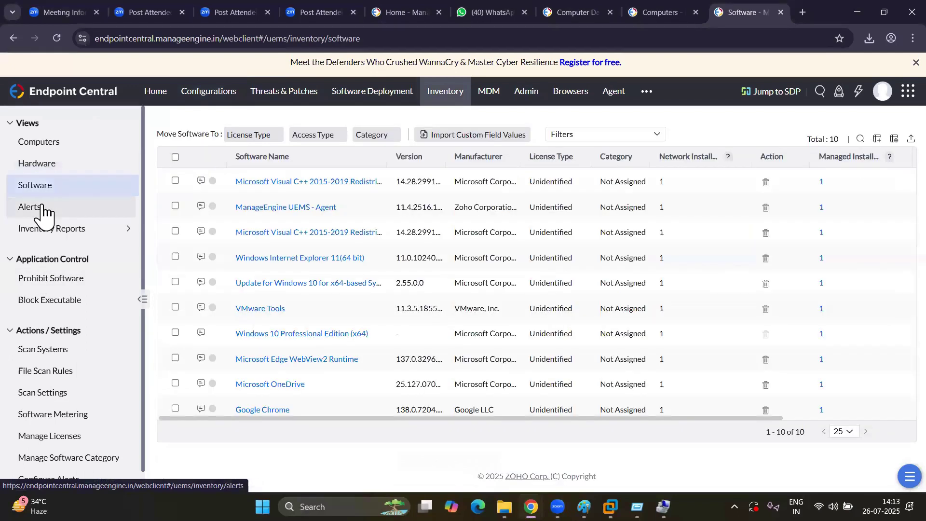
left_click(39, 209)
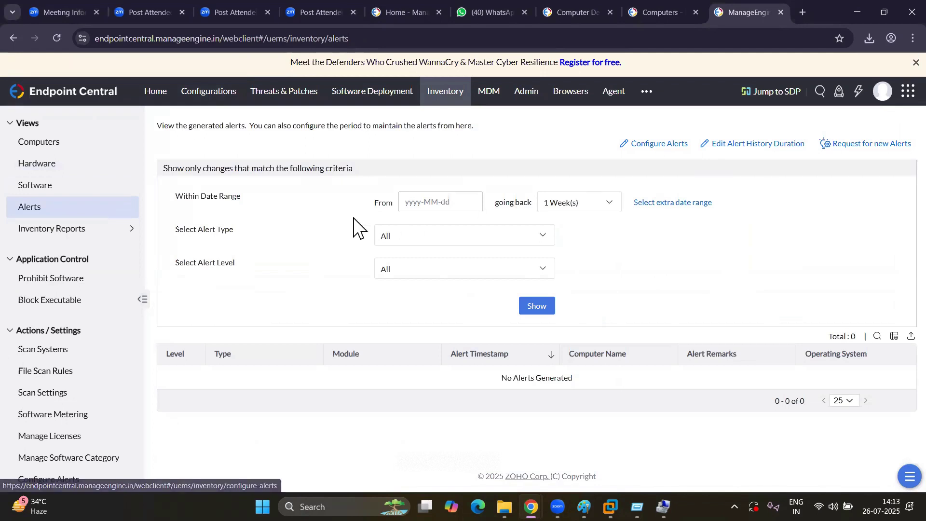
mouse_move(44, 231)
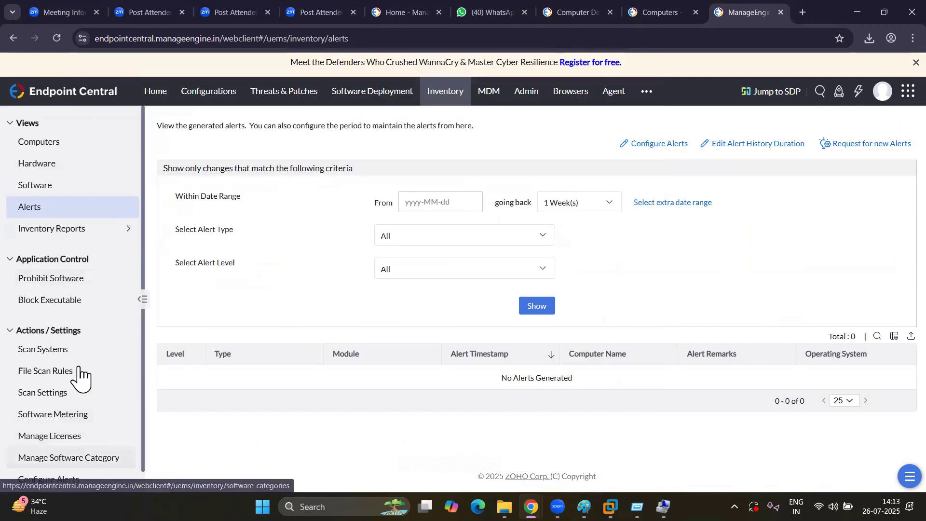
- Open the adobe uninstaller configuration from All Configurations and review its summary details, execution summary and target scope
left_click(196, 91)
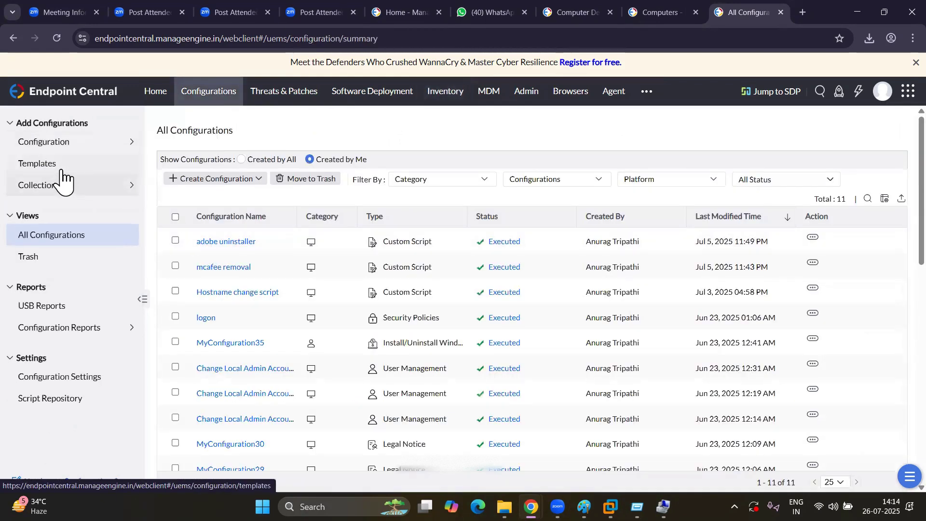
left_click(225, 243)
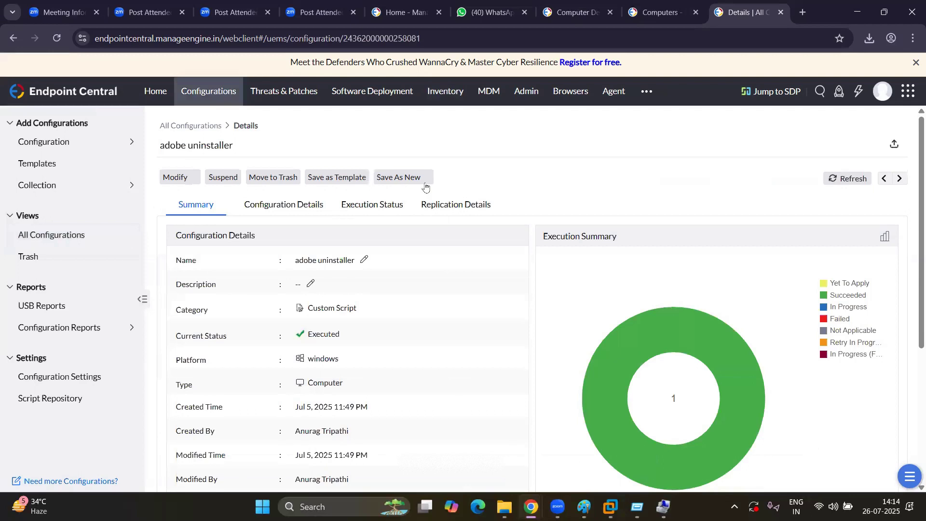
scroll(342, 353, "down", 3)
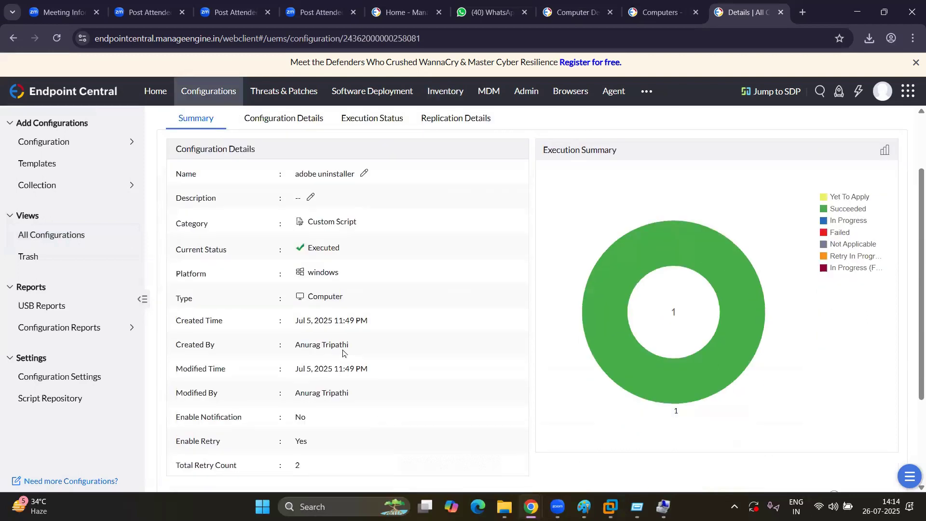
scroll(341, 353, "up", 1)
scroll(337, 375, "down", 3)
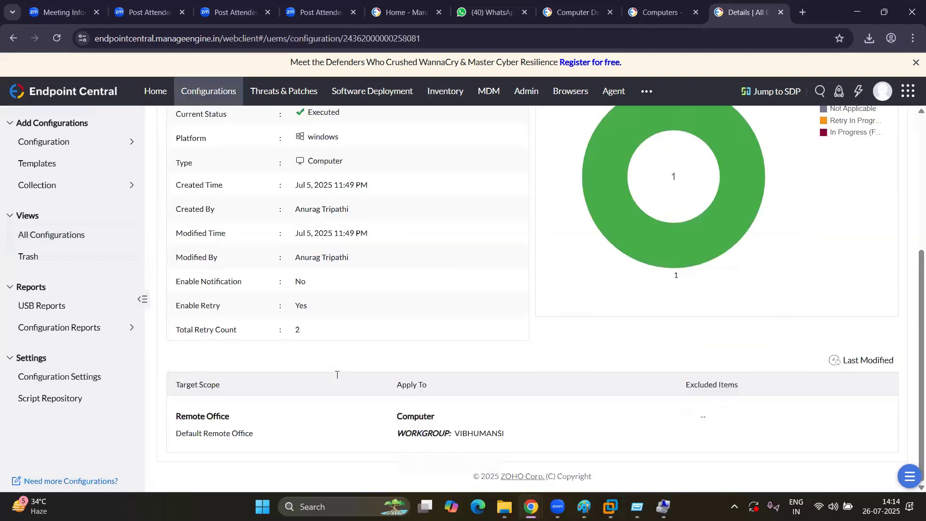
scroll(337, 374, "up", 5)
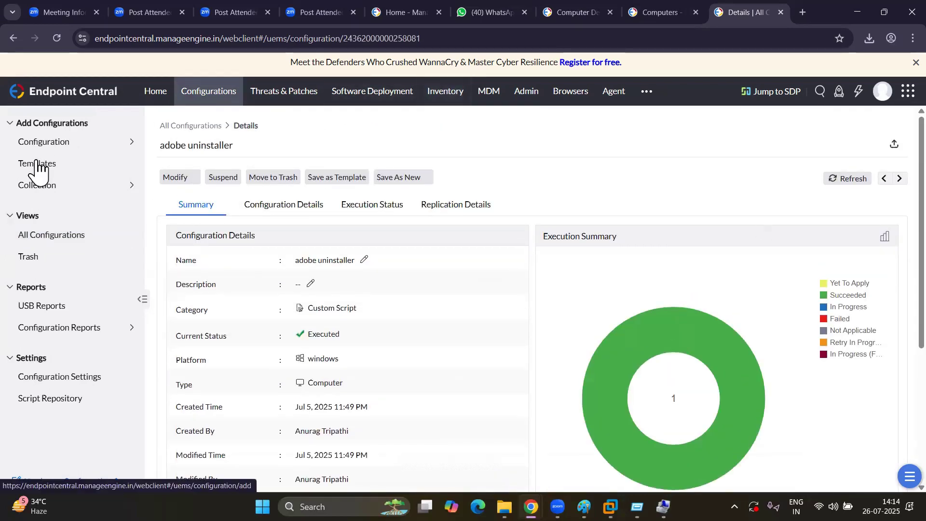
- Open the adobe uninstaller configuration for modification and review its custom script, target and retry settings
left_click(182, 180)
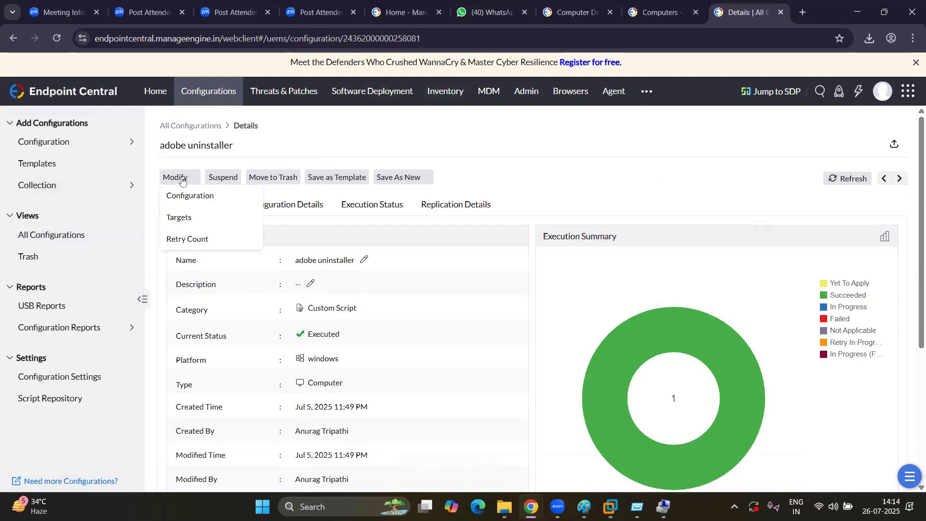
left_click(197, 198)
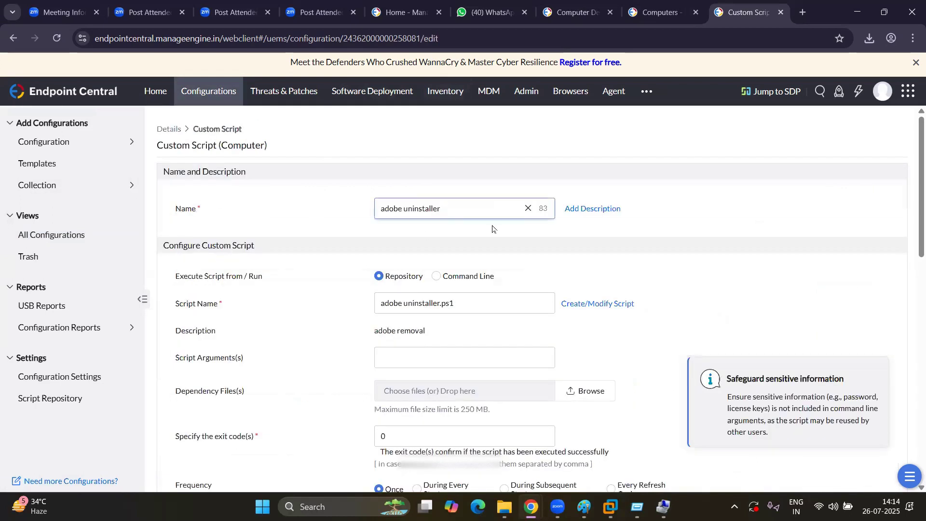
scroll(438, 328, "down", 1)
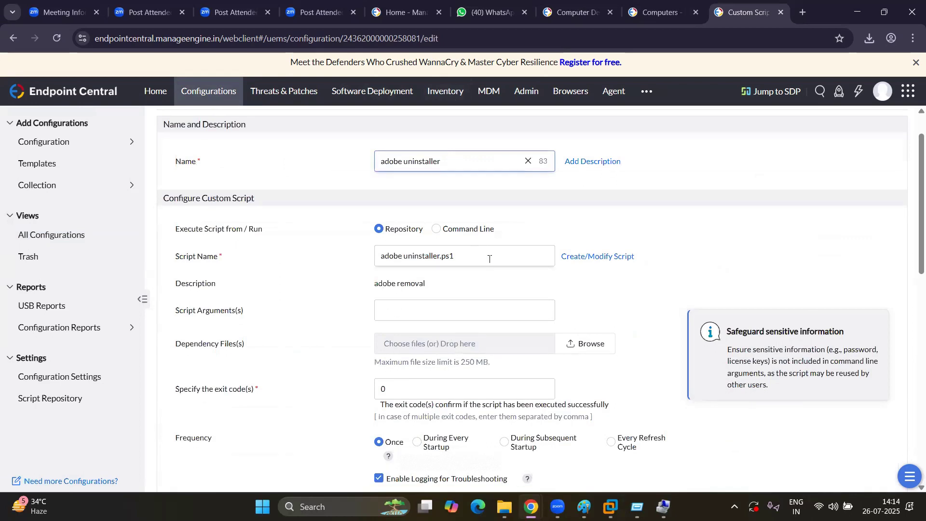
scroll(481, 343, "down", 1)
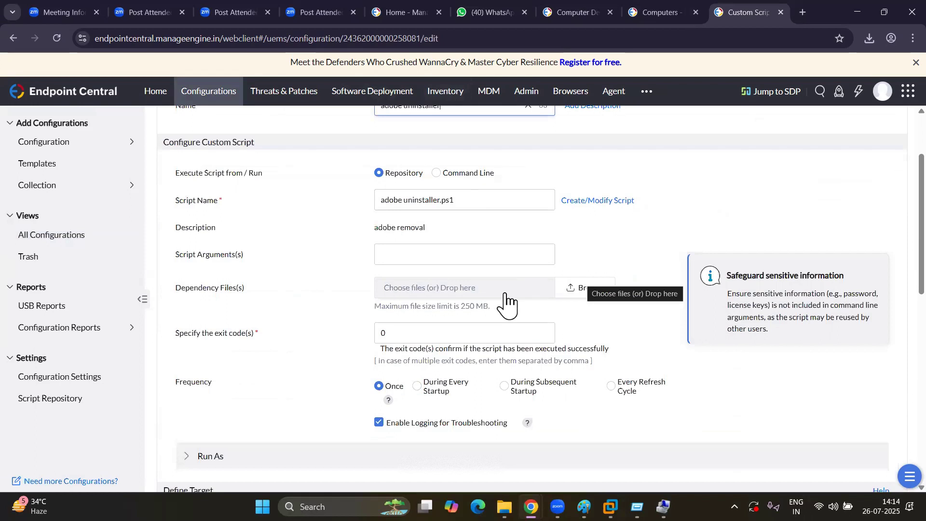
scroll(420, 347, "down", 6)
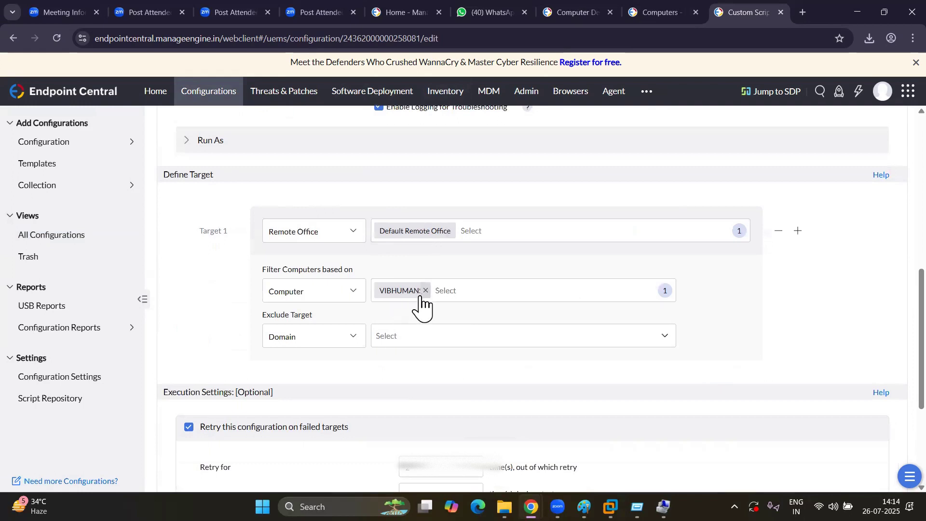
scroll(357, 353, "down", 4)
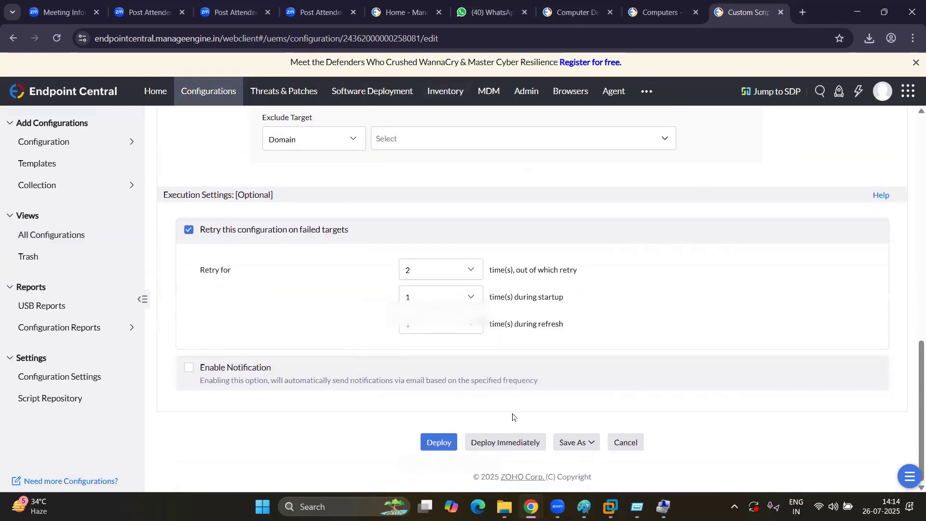
- Enable notification for the adobe uninstaller configuration and look over the e-mail and mobile app notification options
left_click(188, 369)
scroll(438, 292, "down", 3)
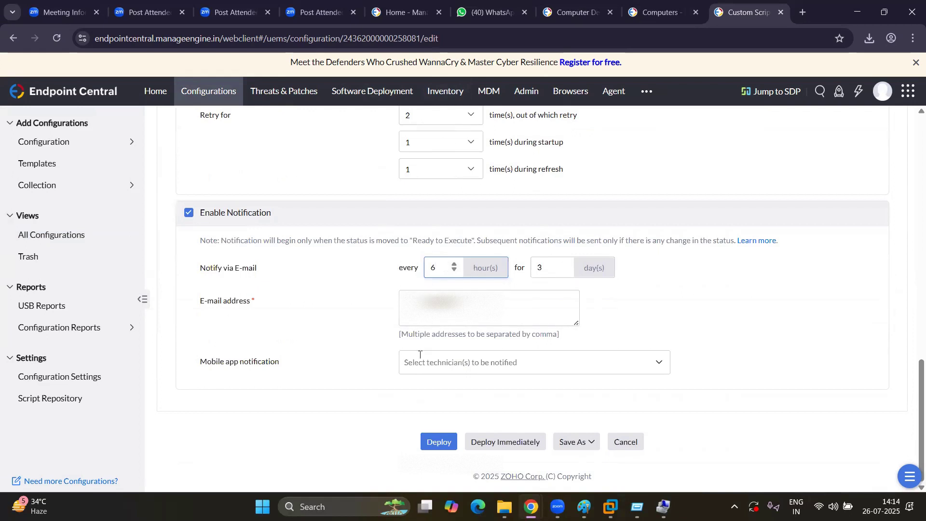
scroll(420, 361, "up", 15)
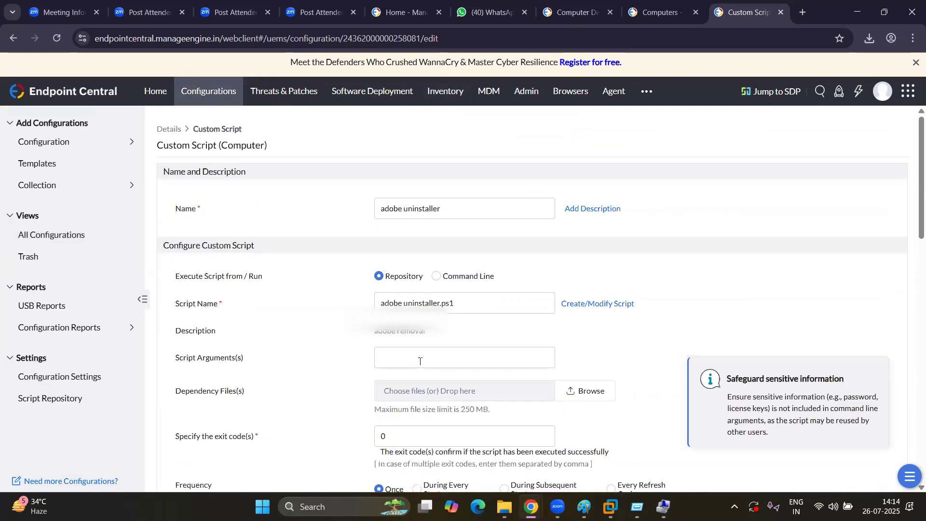
- Leave the configuration editor without deploying and return to the Computers view in Inventory
left_click(449, 101)
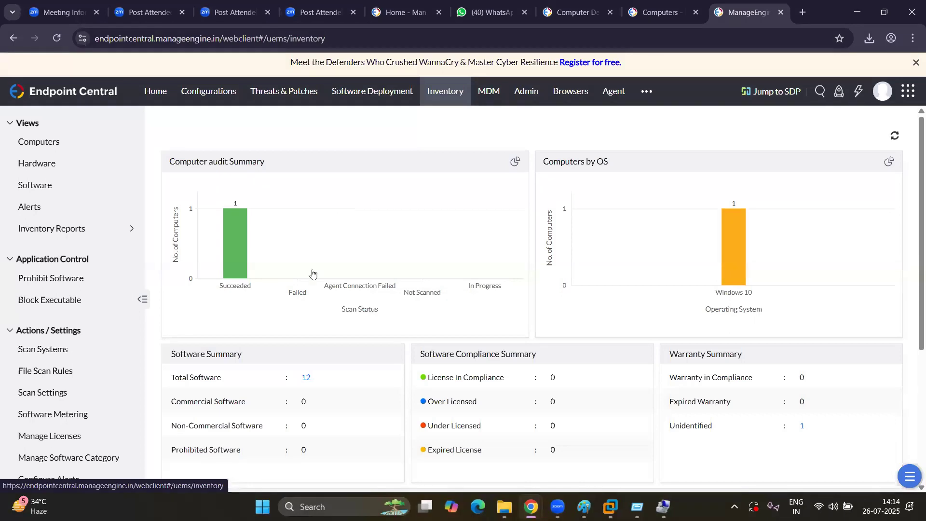
left_click(21, 145)
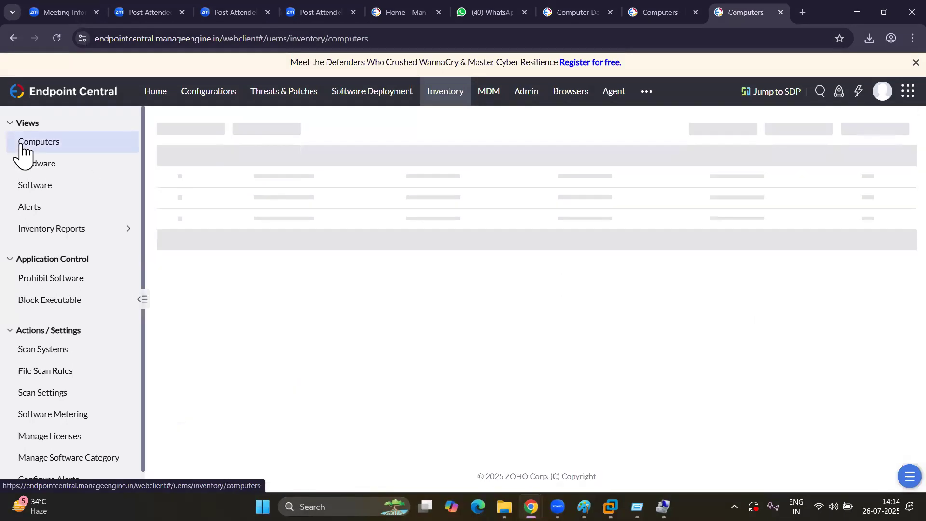